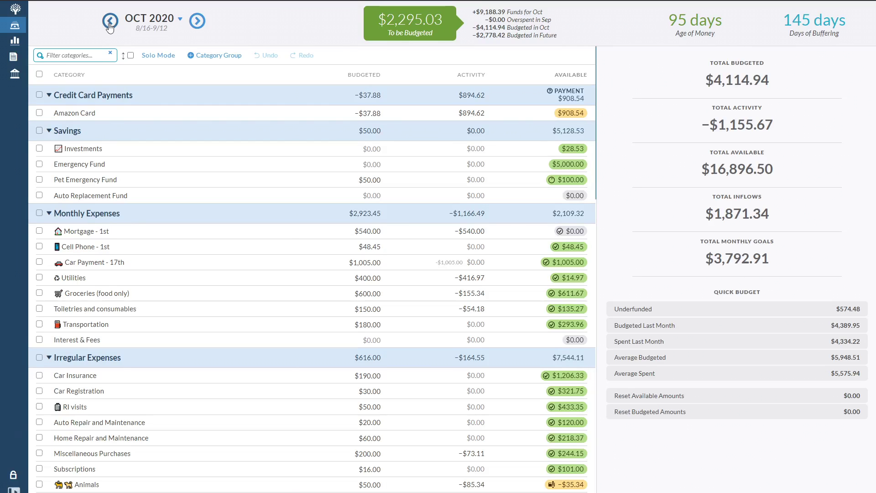
# Step: Switch the budget to September 2020 and check its categories for overspending
pyautogui.click(110, 23)
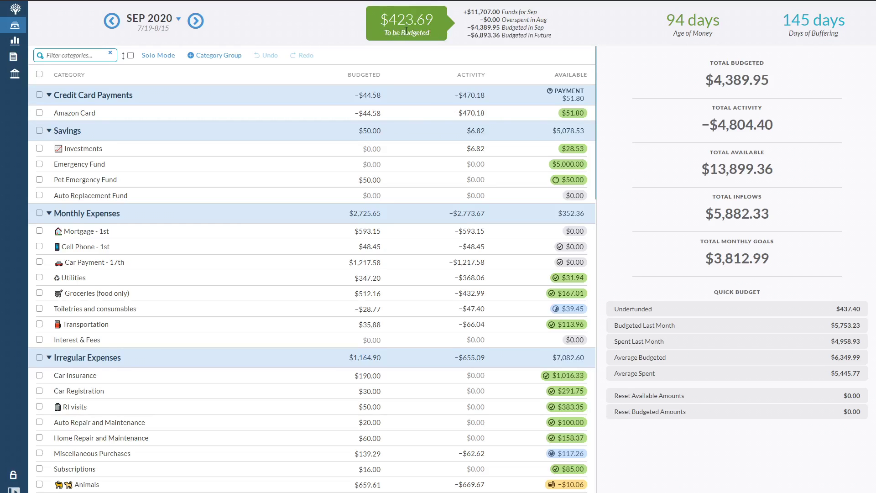
pyautogui.moveTo(406, 31)
pyautogui.moveTo(434, 25)
pyautogui.scroll(-2, 509, 334)
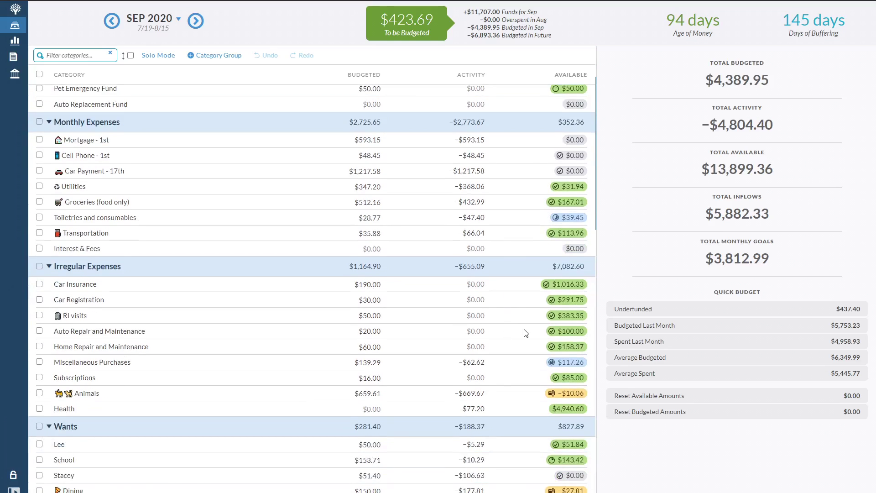
pyautogui.scroll(-2, 523, 333)
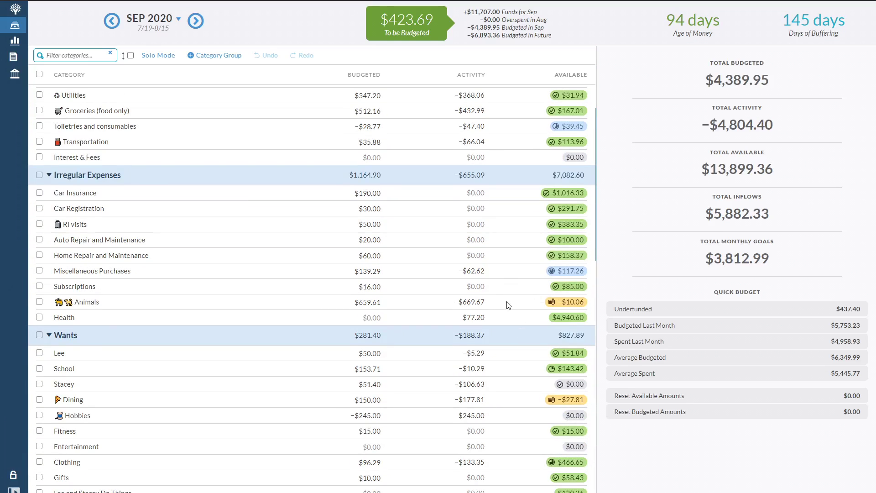
pyautogui.click(348, 301)
pyautogui.press('Escape')
pyautogui.click(365, 302)
pyautogui.press('Escape')
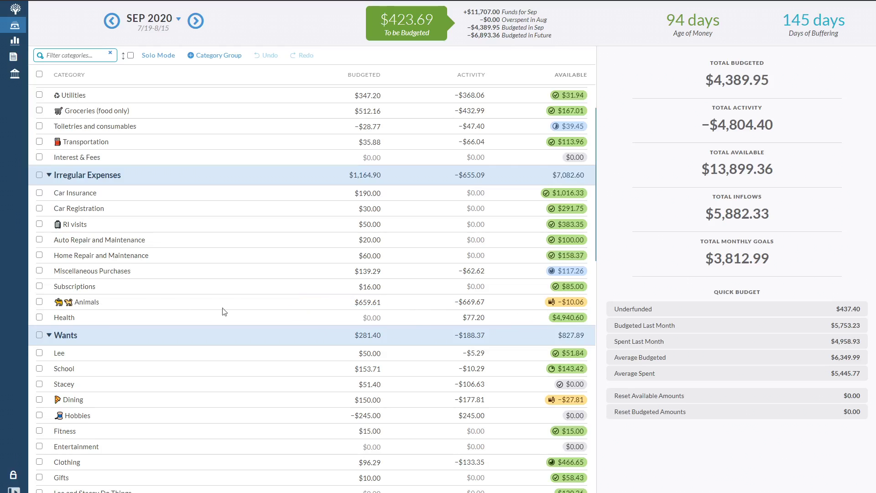
# Step: Set the September budgeted amount of Miscellaneous Purchases to $129.23 and add $10.06 to the Animals budget
pyautogui.click(368, 272)
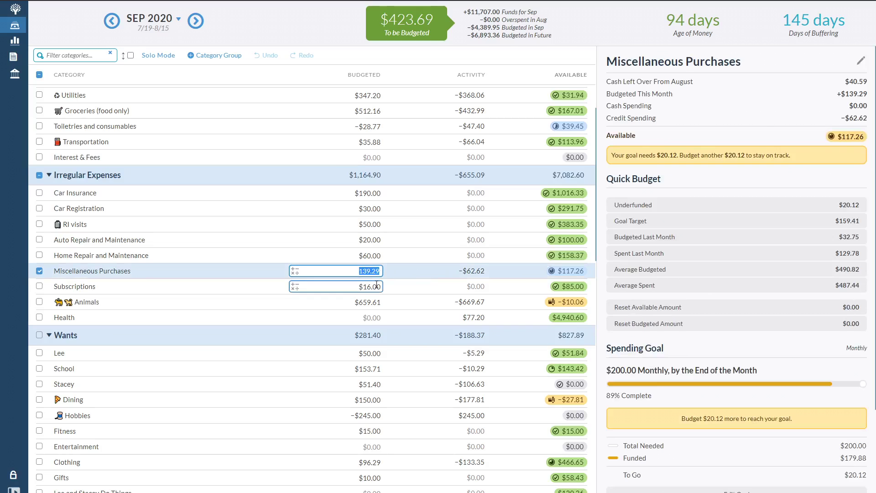
pyautogui.write('129.23')
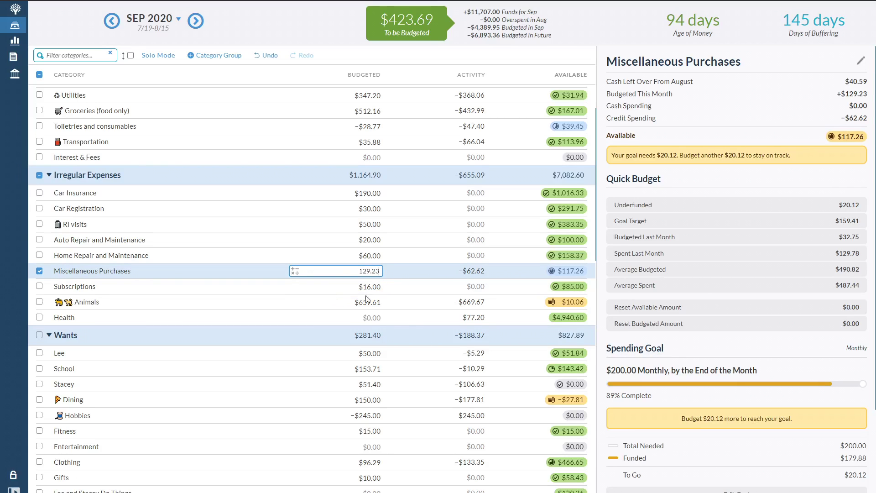
pyautogui.press('Return')
pyautogui.click(398, 301)
pyautogui.write('+10.06')
pyautogui.press('Return')
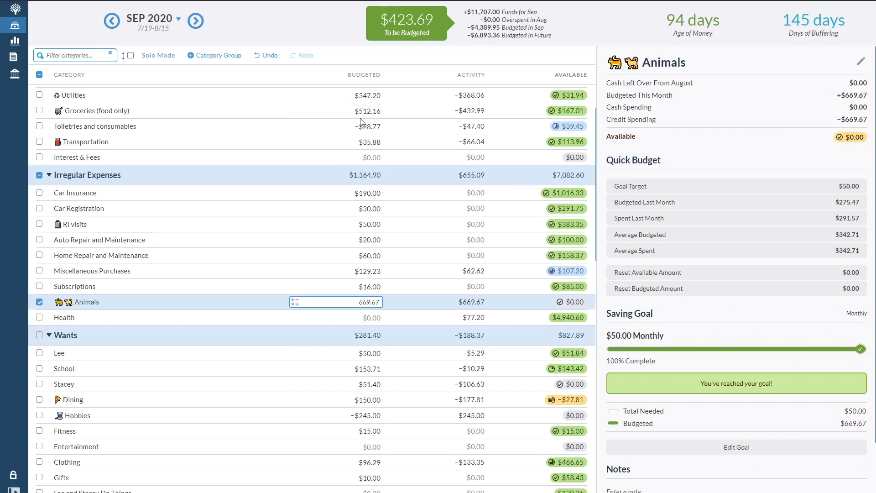
# Step: Subtract $27.81 from the Groceries (food only) budget and set the Dining budget to $177.81 for September
pyautogui.click(381, 111)
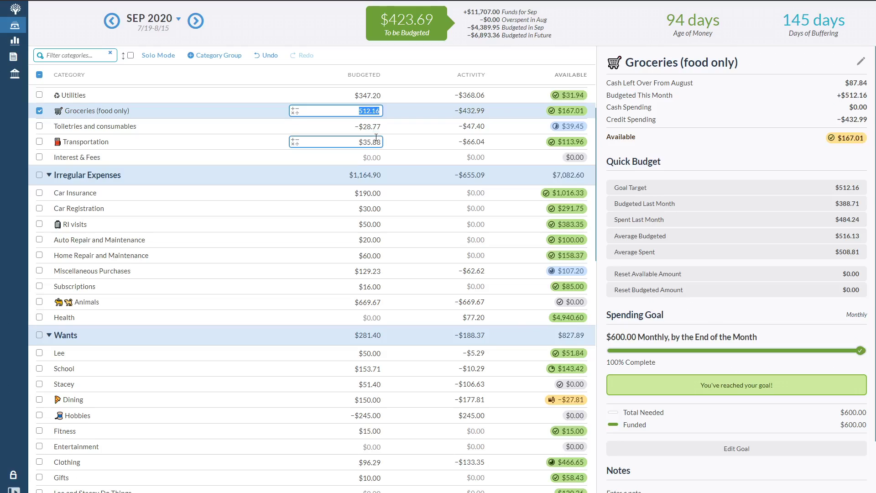
pyautogui.press('Right')
pyautogui.write('-27.81')
pyautogui.press('Return')
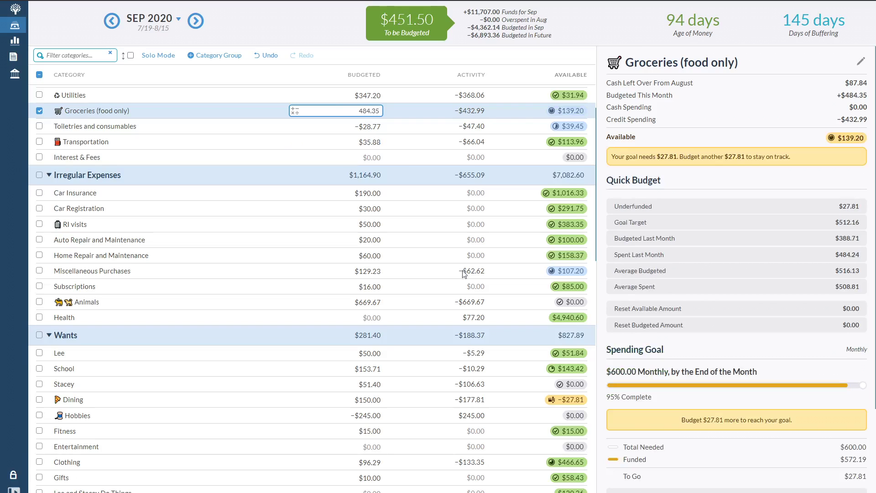
pyautogui.click(369, 400)
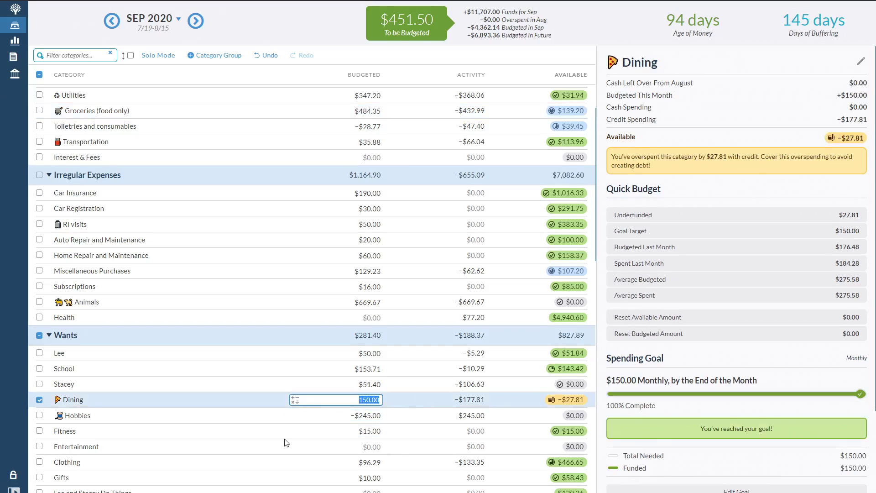
pyautogui.write('177.81')
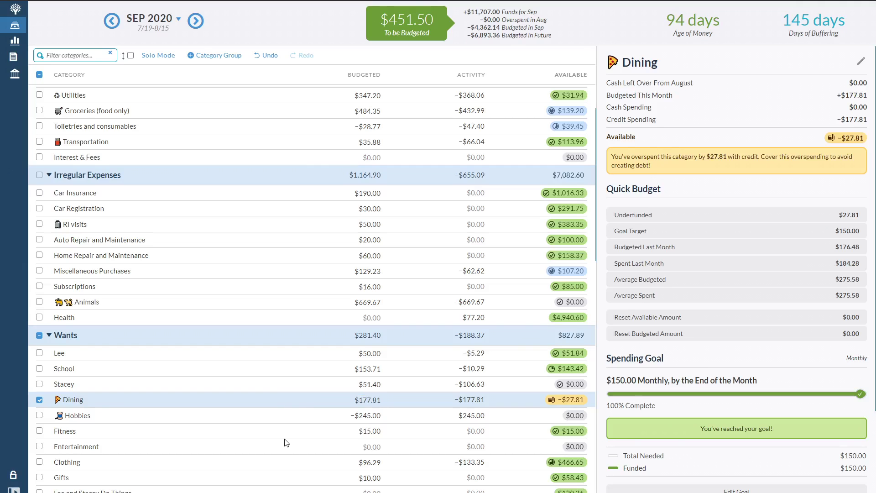
pyautogui.press('Return')
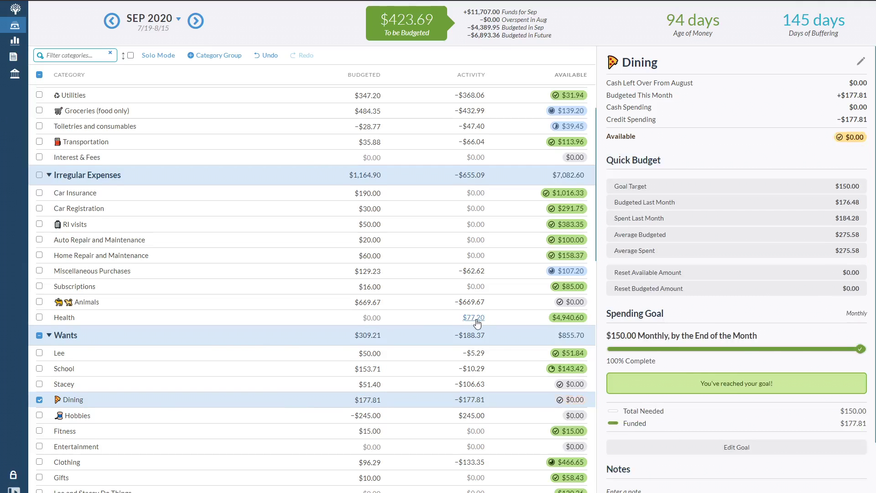
# Step: Switch to October 2020 and budget Utilities at its goal target of $368.06
pyautogui.scroll(-2, 477, 323)
pyautogui.scroll(-6, 477, 322)
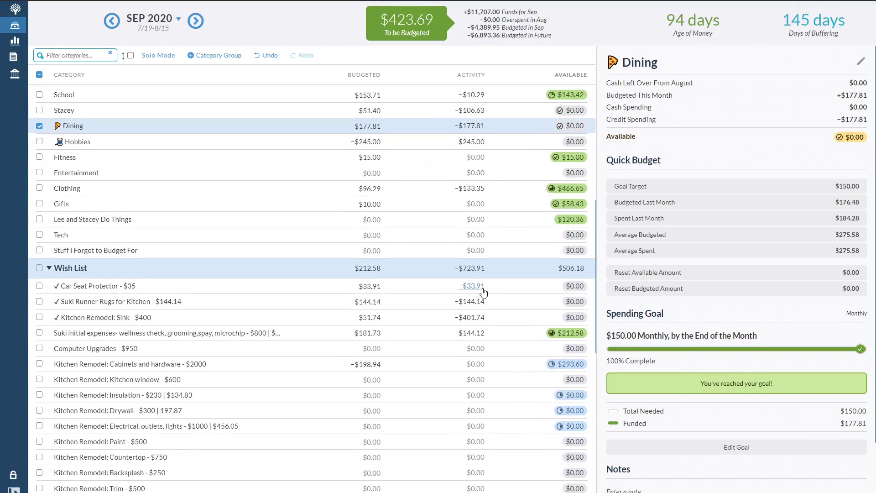
pyautogui.scroll(10, 454, 322)
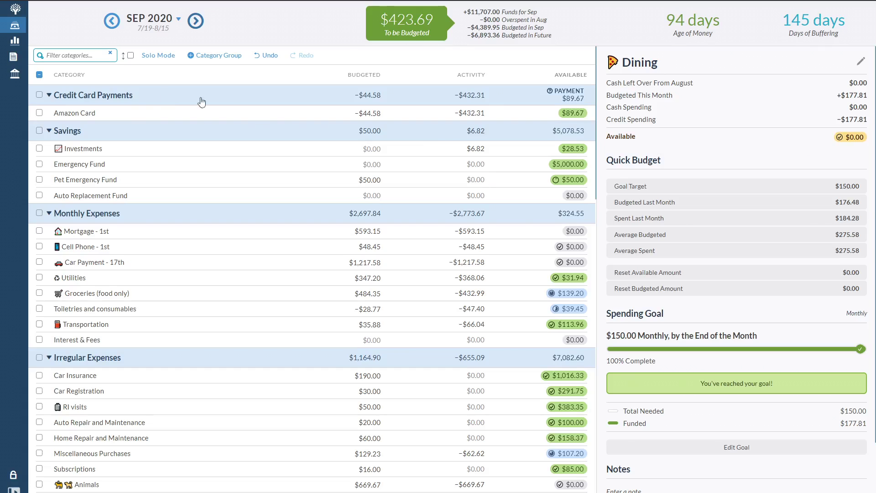
pyautogui.press('Right')
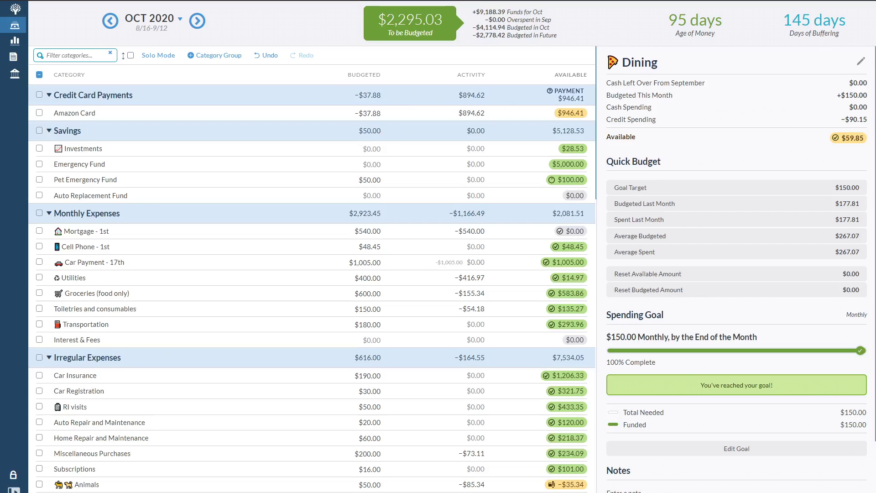
pyautogui.click(331, 274)
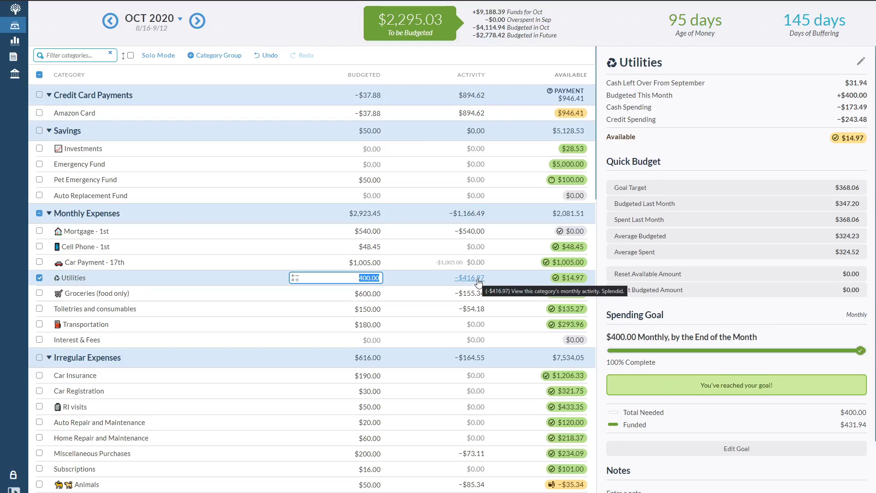
pyautogui.click(634, 189)
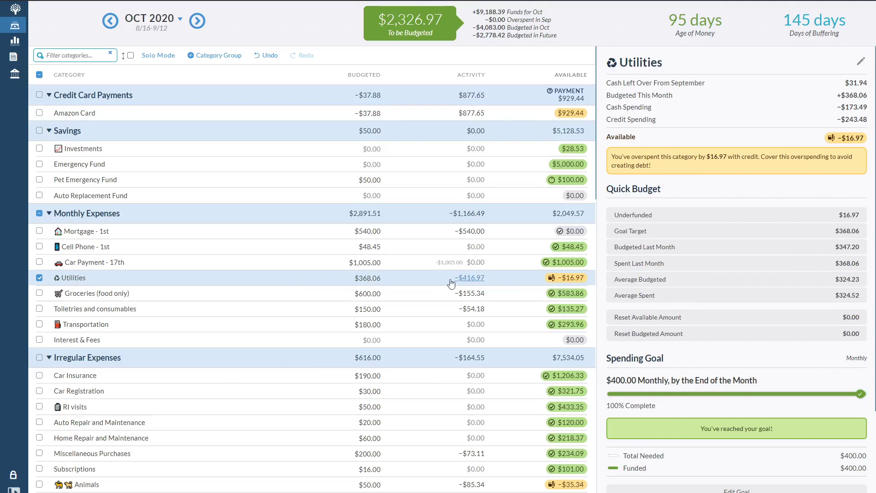
# Step: Add $16.97 to the October Utilities budget to cover its overspending
pyautogui.click(366, 280)
pyautogui.doubleClick(381, 278)
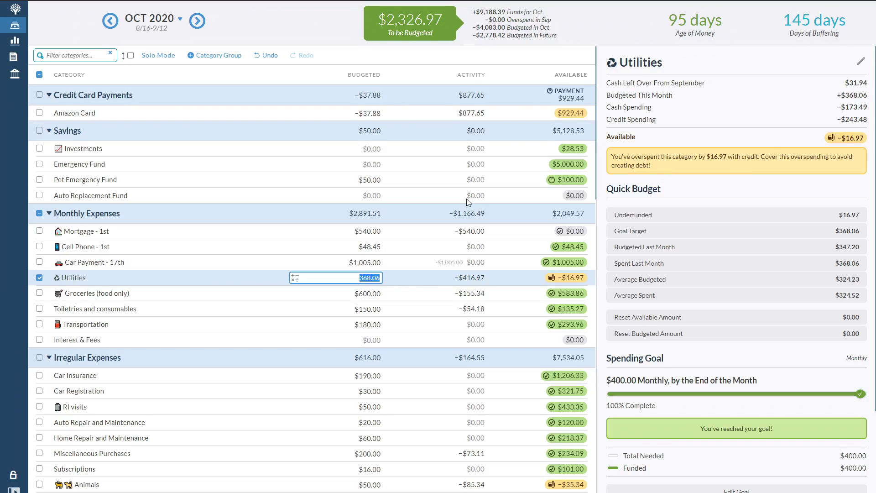
pyautogui.press('End')
pyautogui.write('+16.97')
pyautogui.press('Return')
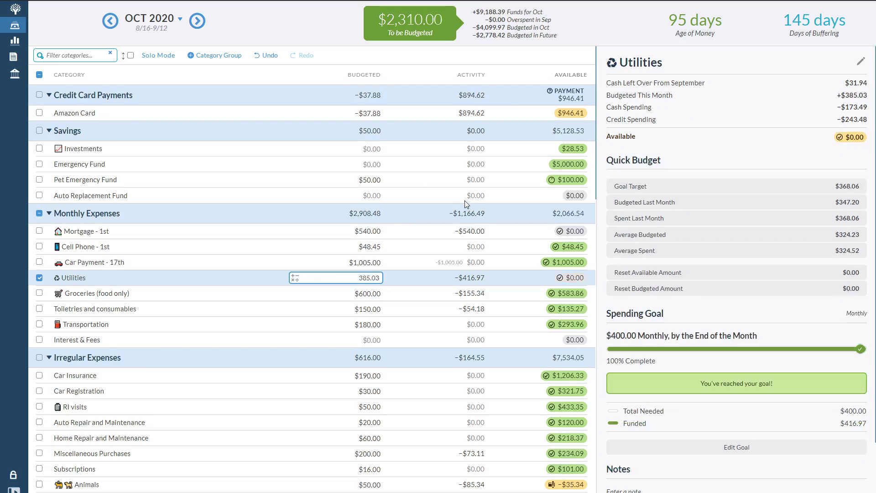
# Step: Review the Utilities transactions for October and set its budget back to the goal target of $368.06
pyautogui.click(474, 282)
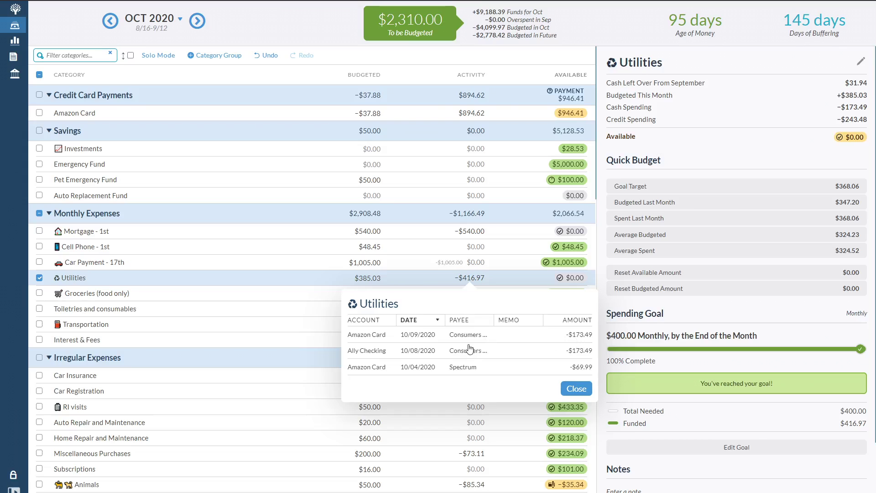
pyautogui.click(576, 388)
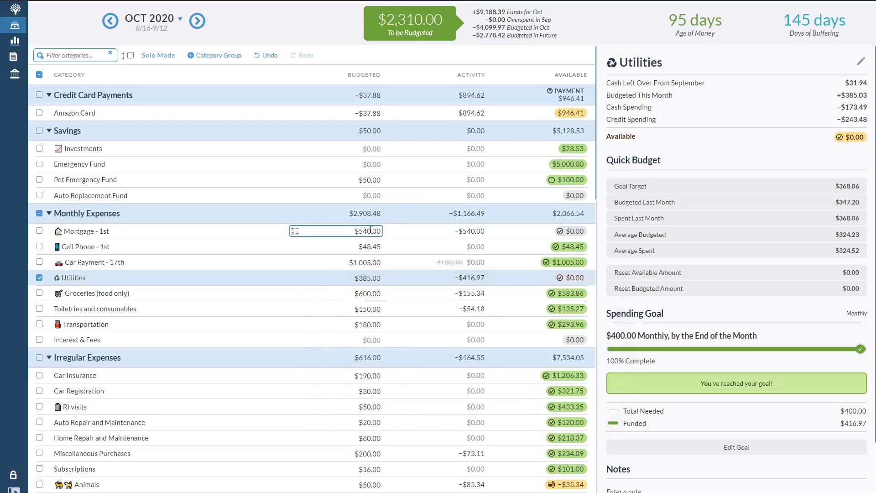
pyautogui.click(360, 277)
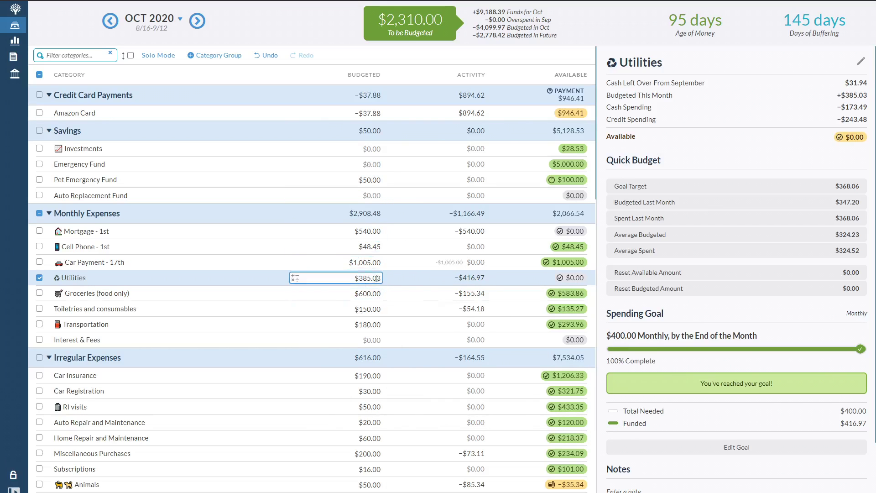
pyautogui.click(643, 187)
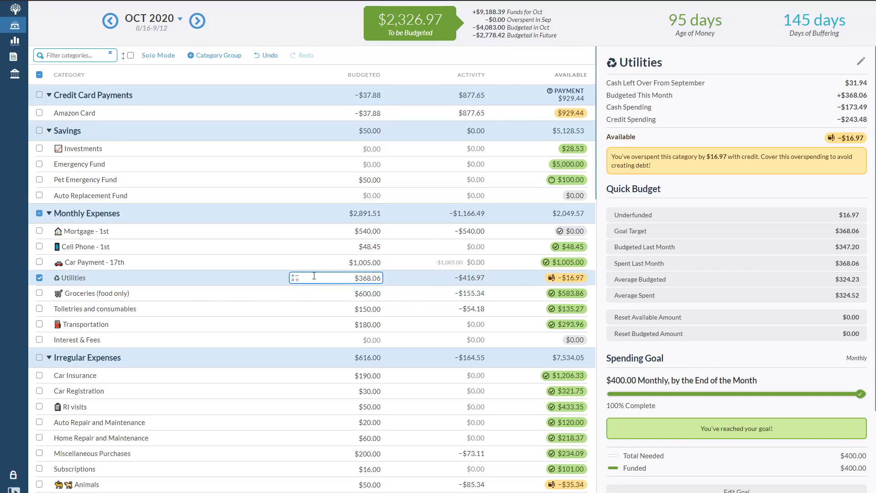
pyautogui.click(375, 280)
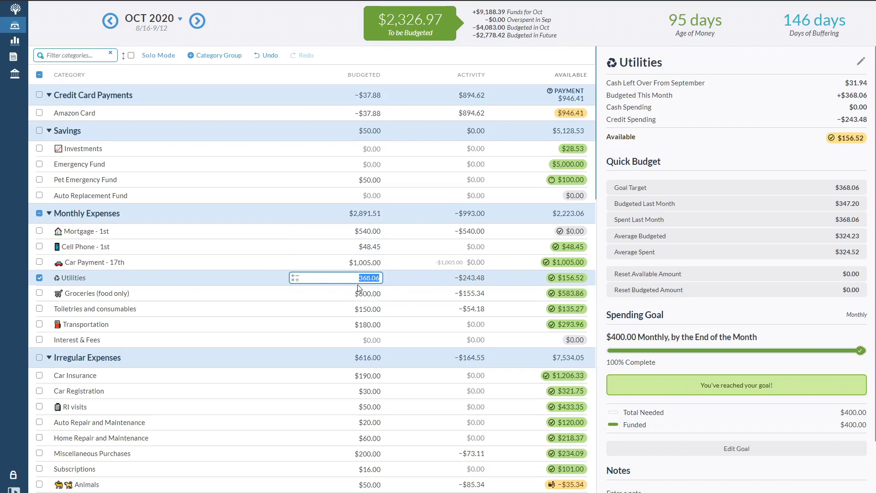
# Step: Budget the goal targets for Groceries (food only), $460.80, and Toiletries and consumables, $110.55, in October
pyautogui.click(341, 294)
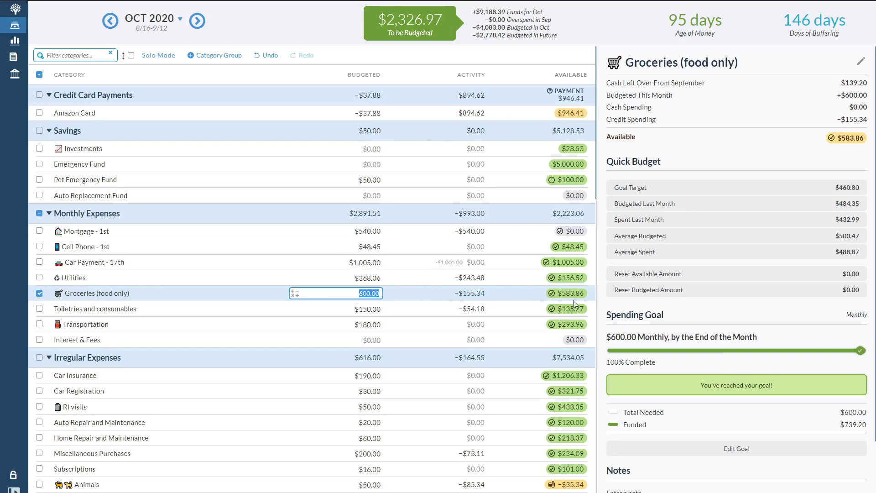
pyautogui.click(648, 188)
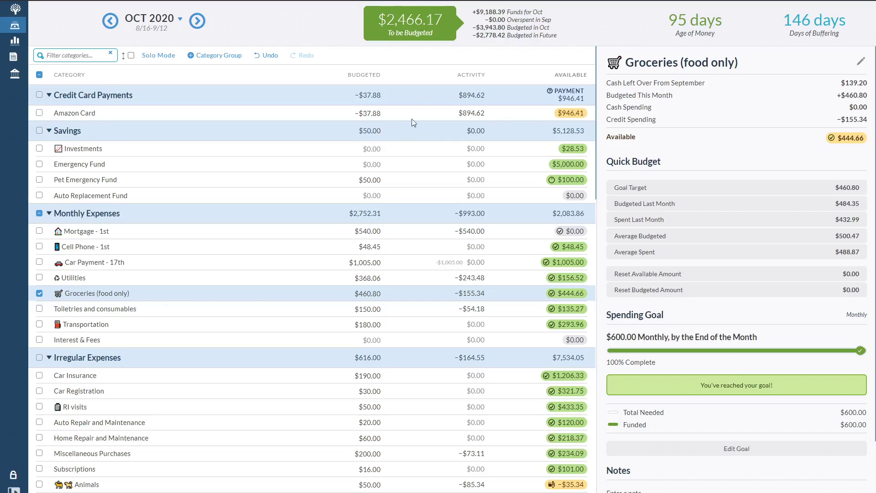
pyautogui.click(363, 308)
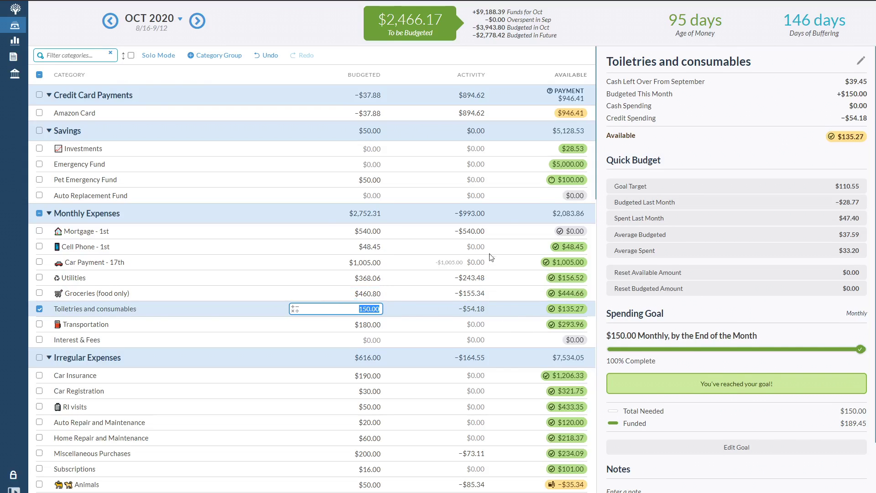
pyautogui.click(624, 190)
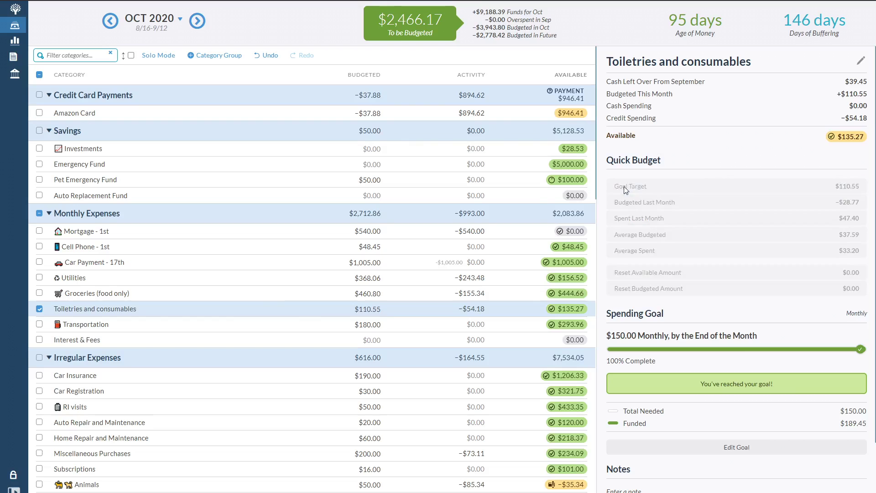
# Step: Budget Transportation at its goal target of $66.04 for October
pyautogui.click(346, 322)
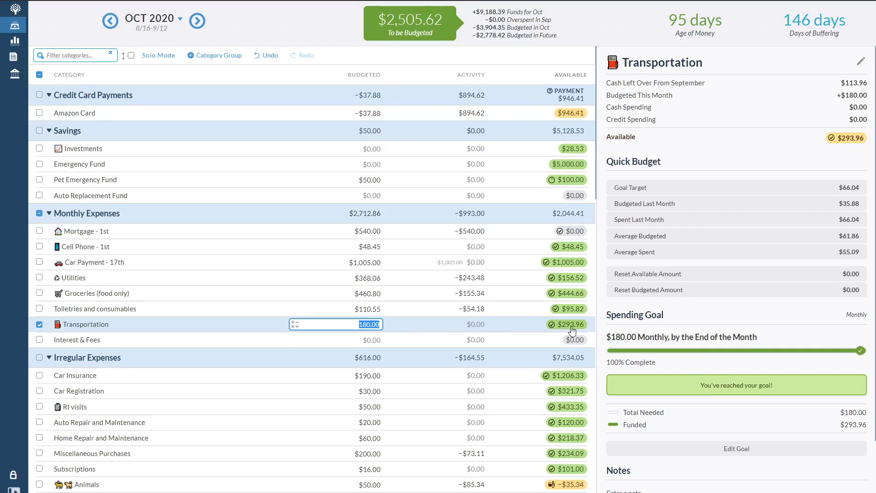
pyautogui.click(641, 189)
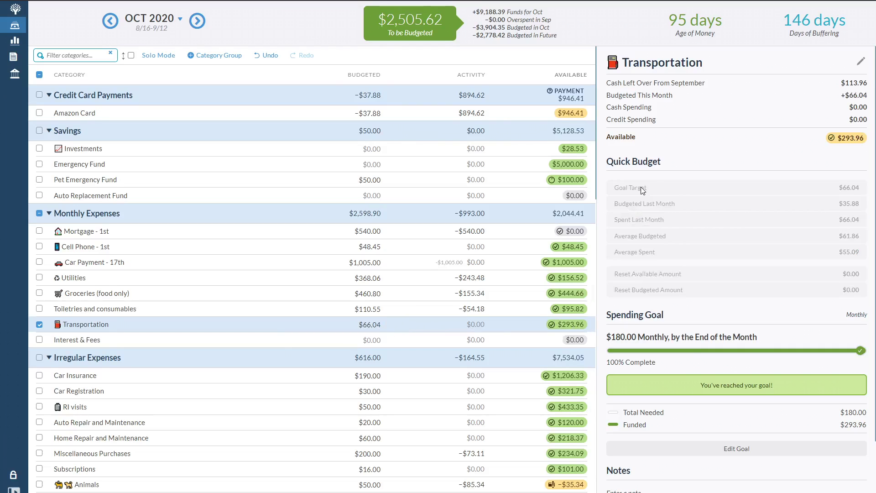
pyautogui.click(418, 323)
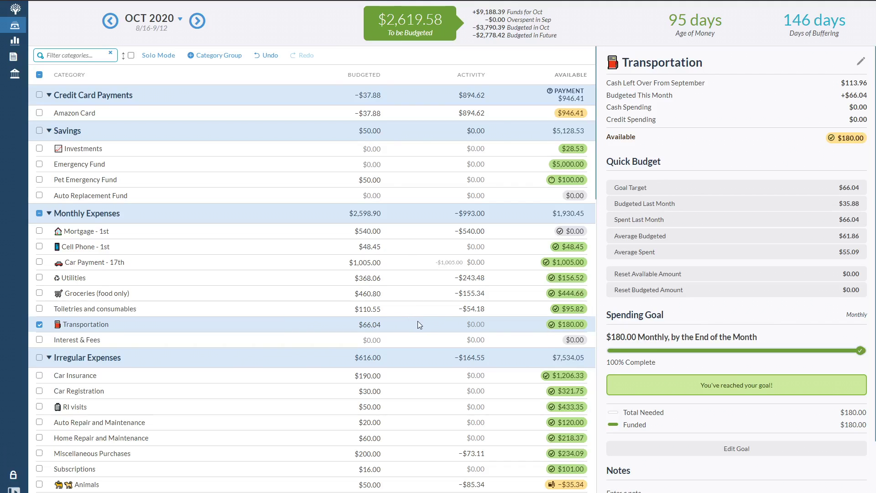
# Step: Set the monthly spending goal for Miscellaneous Purchases to $100.00 and save it
pyautogui.scroll(-2, 454, 287)
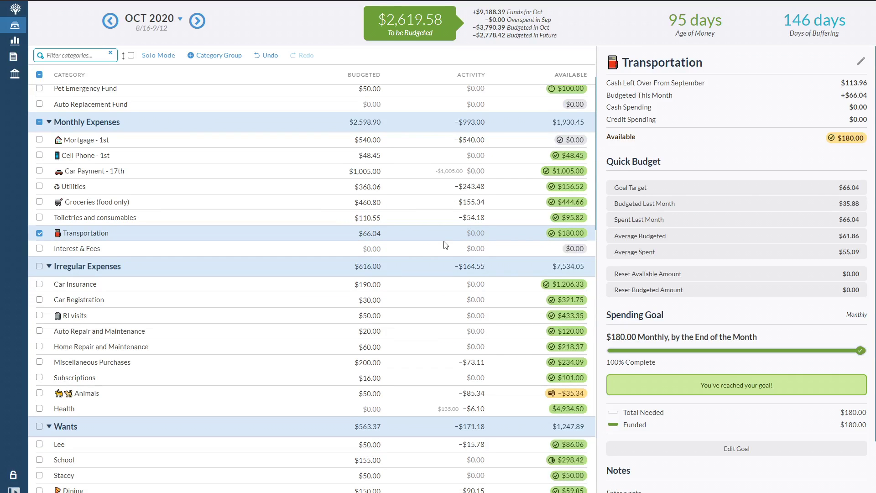
pyautogui.scroll(-2, 445, 243)
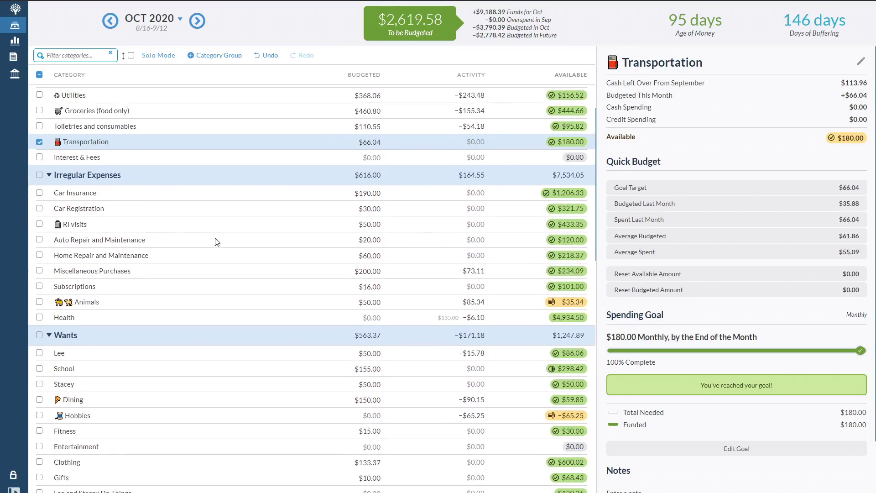
pyautogui.click(368, 272)
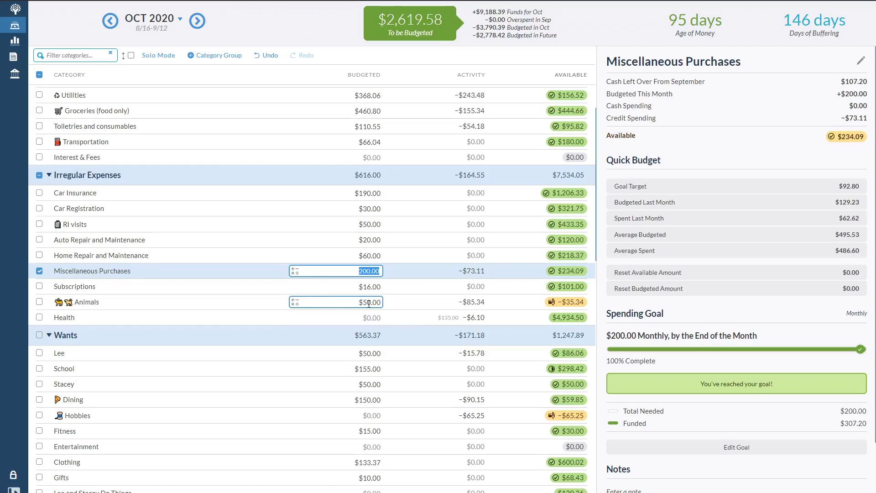
pyautogui.click(733, 449)
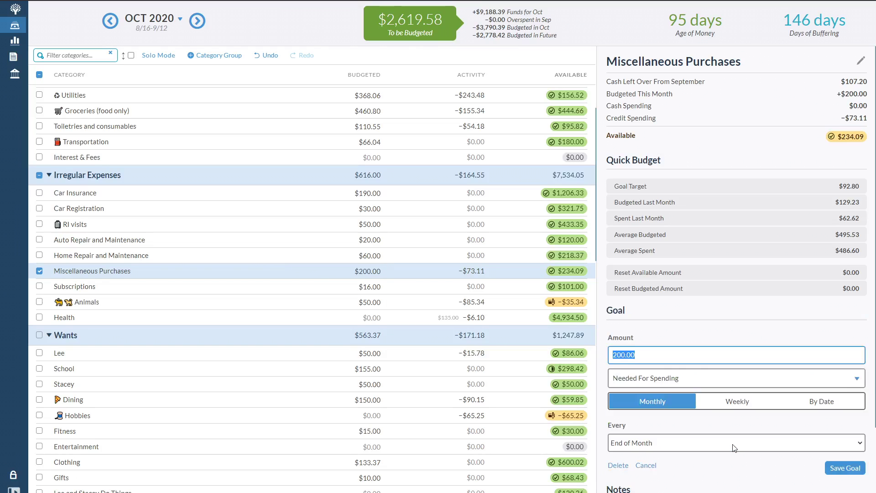
pyautogui.write('1')
pyautogui.click(847, 473)
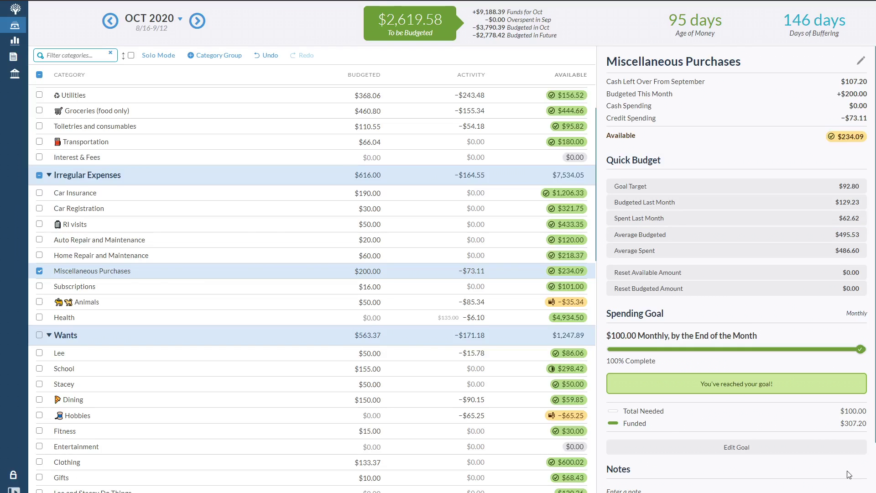
# Step: Budget Miscellaneous Purchases at its goal target of $0.00 for October
pyautogui.click(347, 270)
pyautogui.click(330, 269)
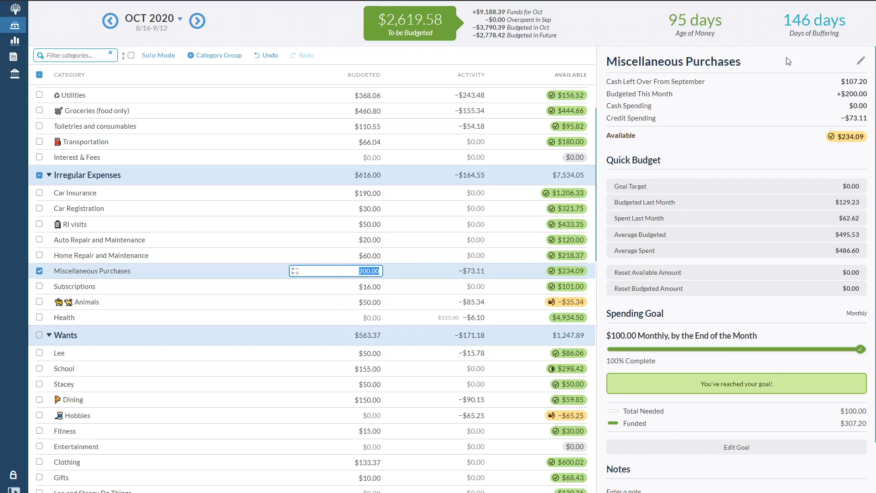
pyautogui.click(729, 188)
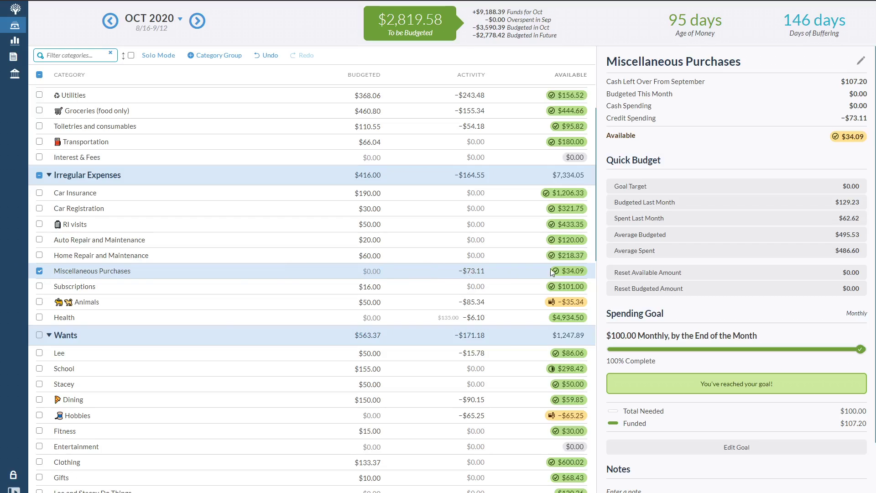
pyautogui.click(367, 272)
pyautogui.press('Escape')
# Step: Raise the Animals monthly savings goal to $150.00 and budget the underfunded $100.00 in October
pyautogui.click(367, 302)
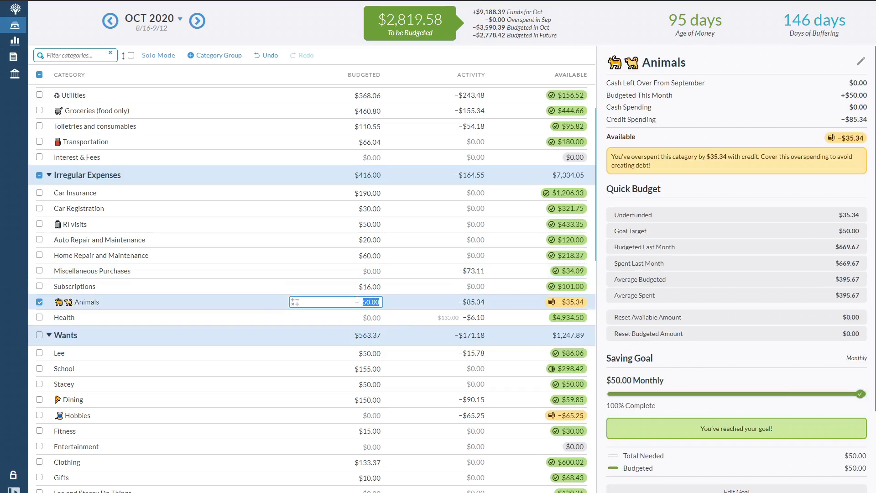
pyautogui.click(721, 489)
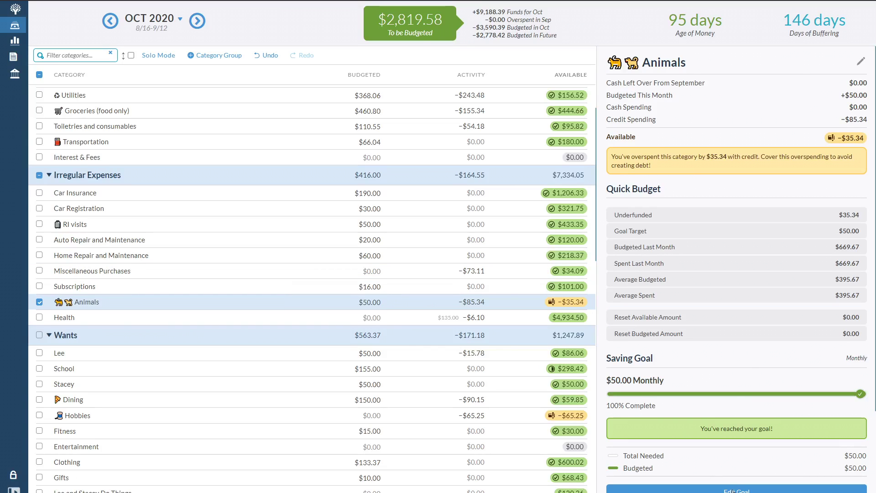
pyautogui.write('150')
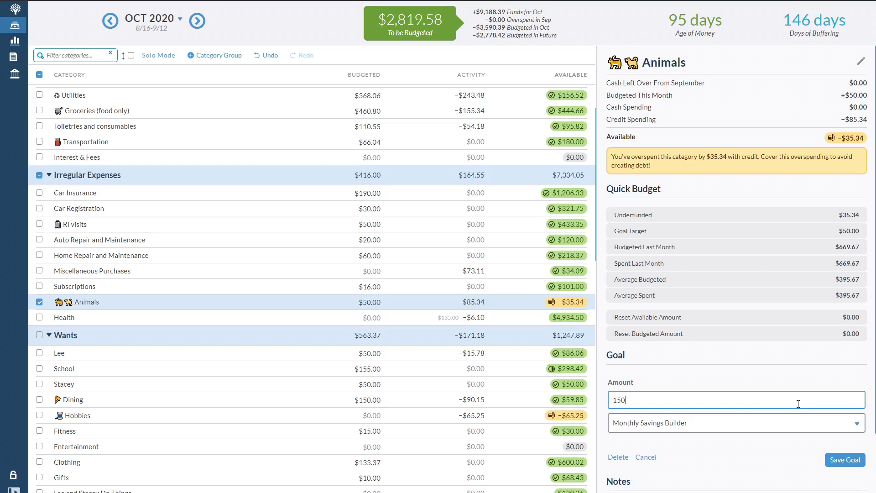
pyautogui.click(842, 461)
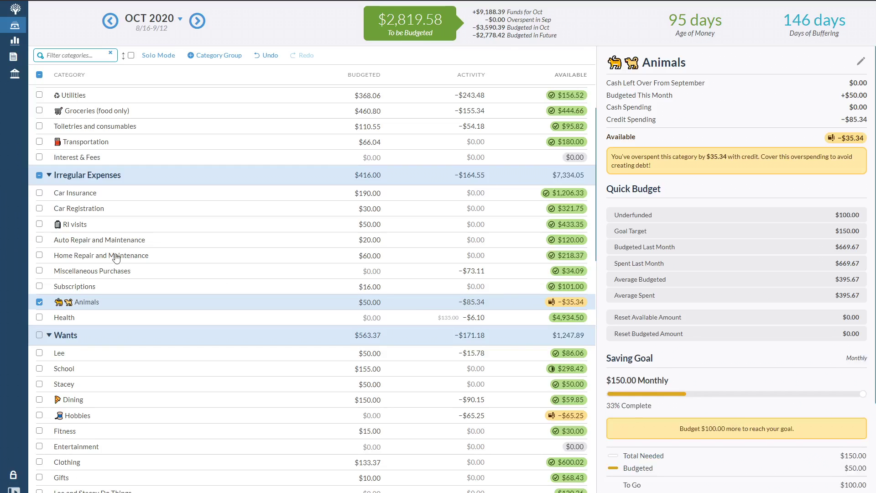
pyautogui.click(628, 218)
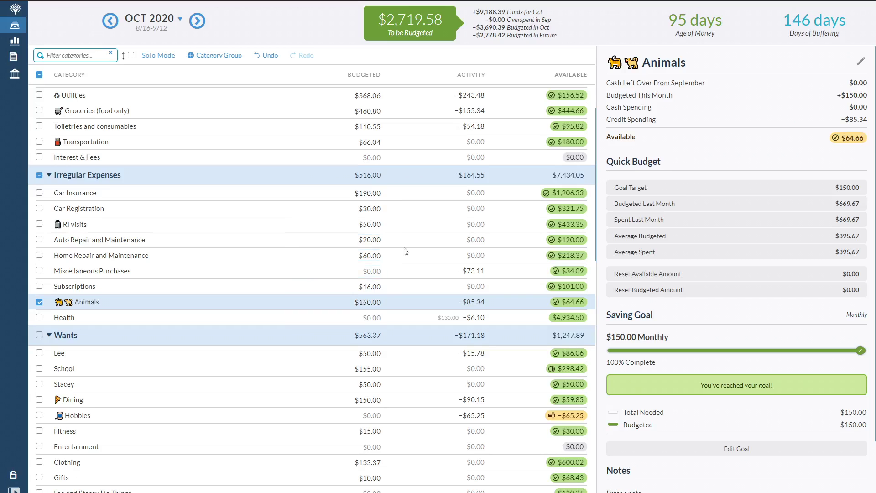
# Step: Subtract $0.02 from the October Clothing budget so that it is $133.35
pyautogui.scroll(-2, 391, 238)
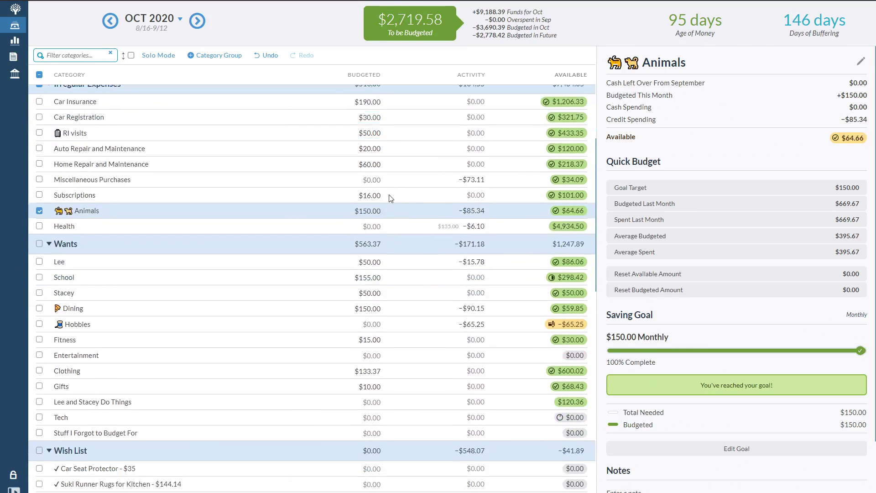
pyautogui.scroll(-2, 397, 199)
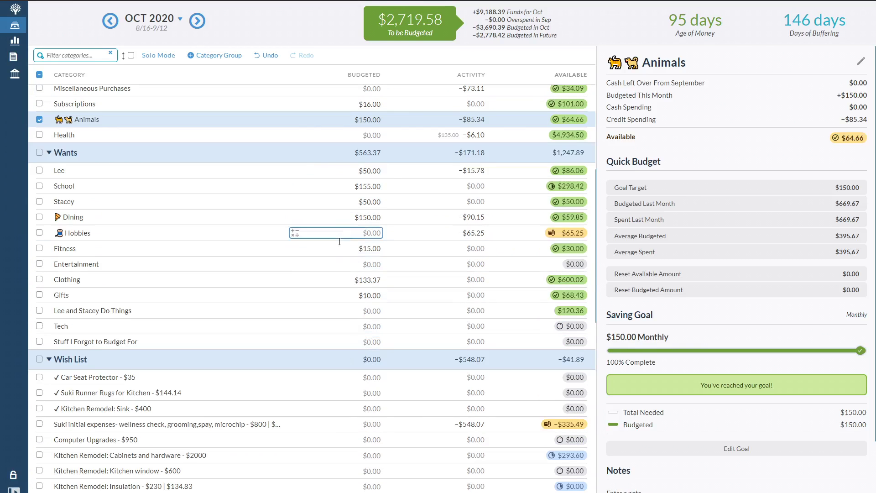
pyautogui.click(357, 280)
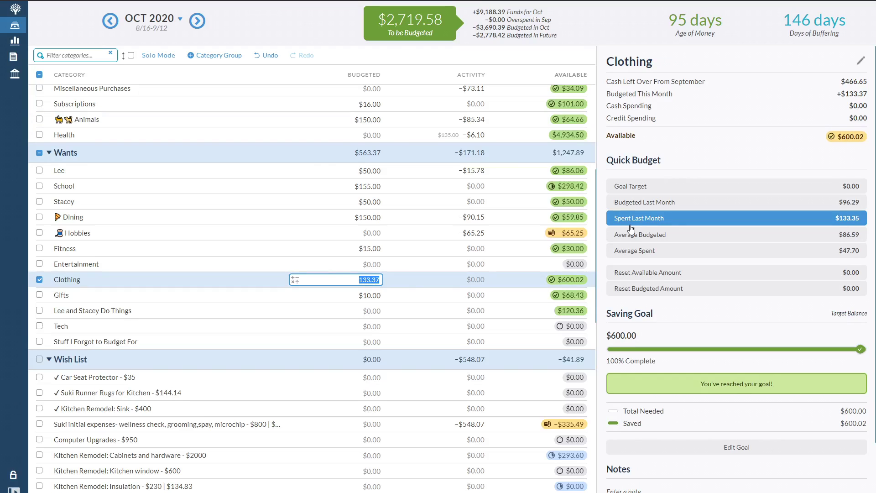
pyautogui.press('Right')
pyautogui.write('-.02')
pyautogui.press('Return')
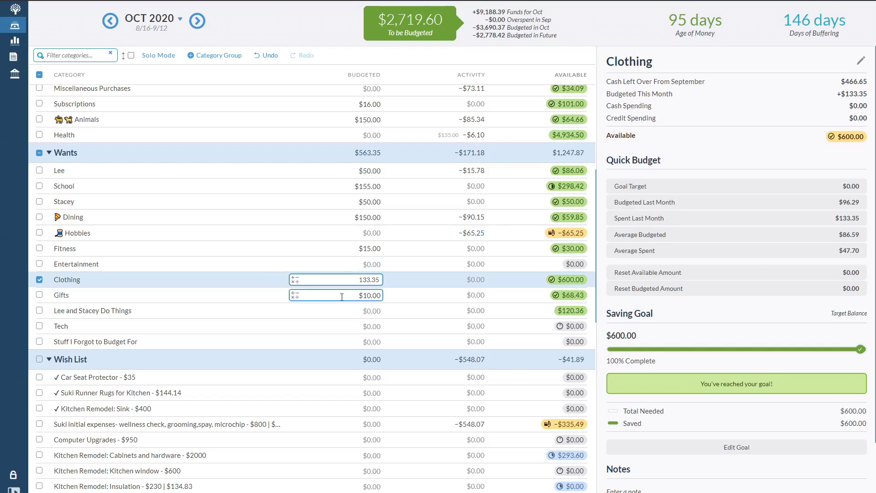
pyautogui.click(270, 286)
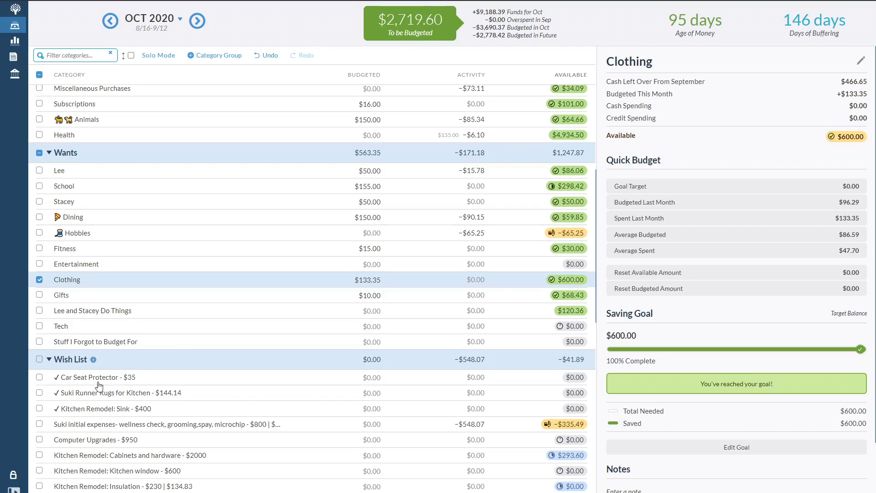
# Step: Review the savings goals of Tech and Computer Upgrades, and look through the Wish List categories
pyautogui.click(62, 325)
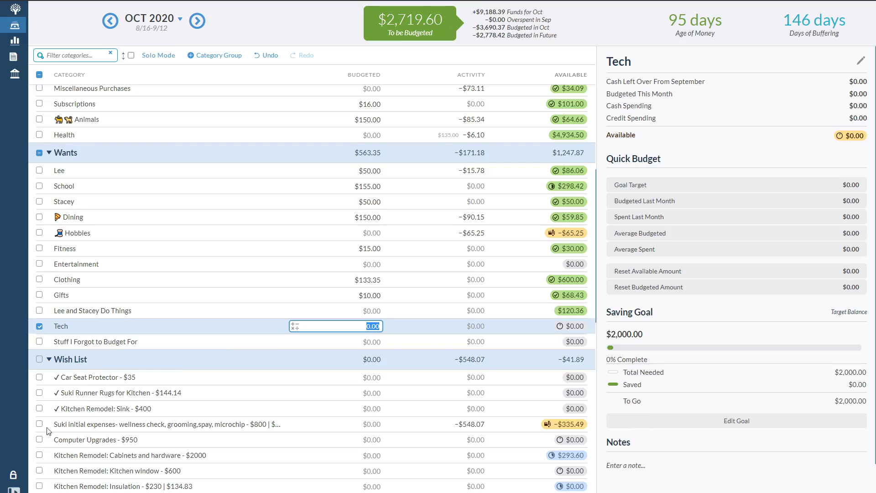
pyautogui.press('Escape')
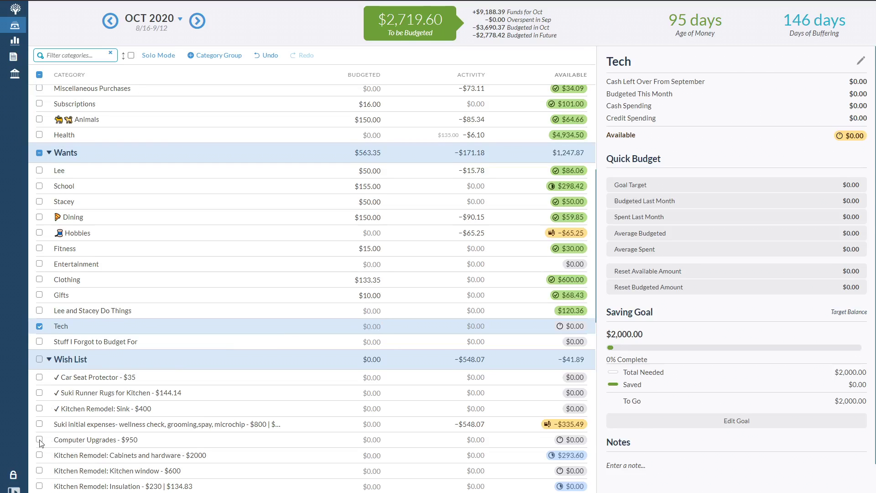
pyautogui.click(39, 440)
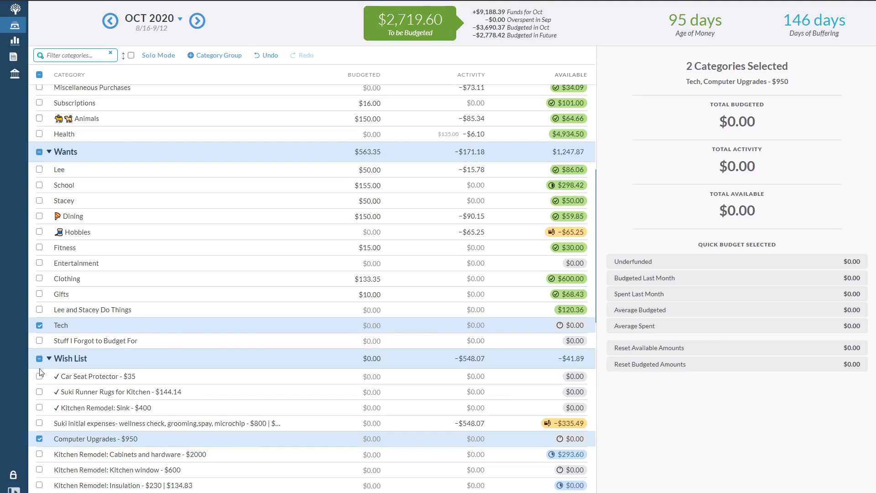
pyautogui.click(48, 328)
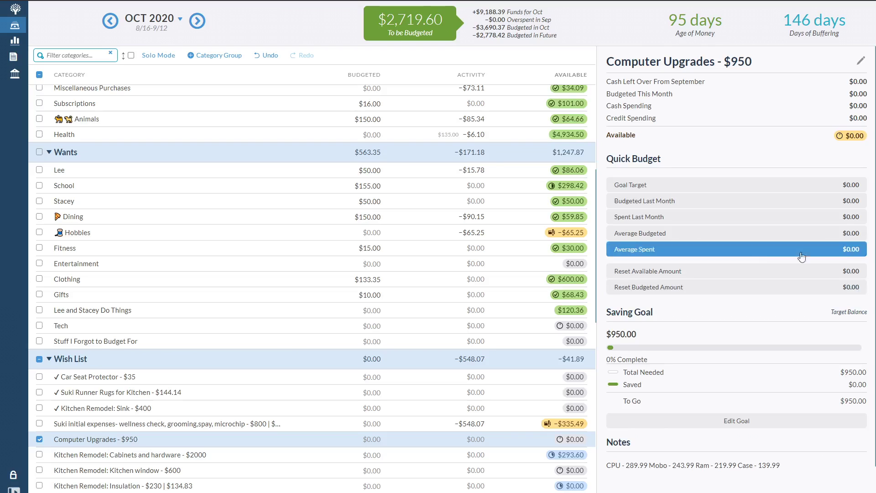
pyautogui.click(39, 440)
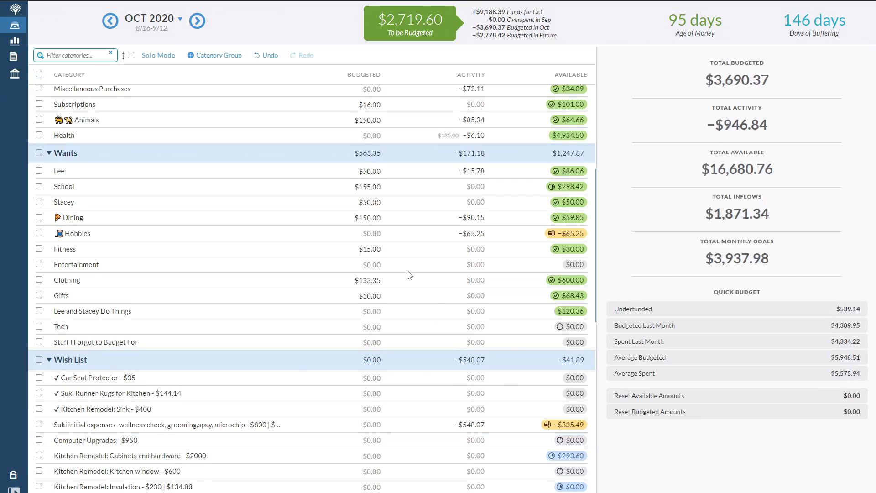
pyautogui.scroll(-1, 301, 365)
pyautogui.scroll(-6, 303, 369)
pyautogui.scroll(4, 365, 397)
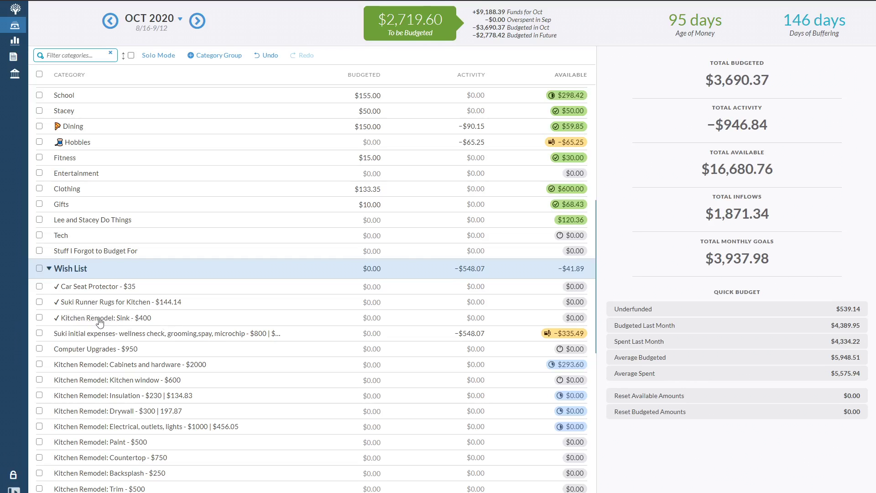
# Step: Open the September Amazon transaction behind the Car Seat Protector category in the Amazon Card register
pyautogui.click(94, 288)
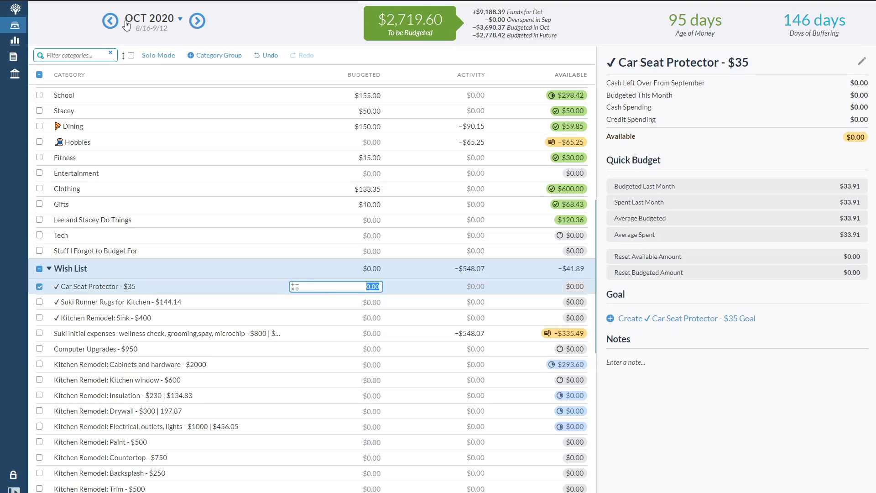
pyautogui.press('Escape')
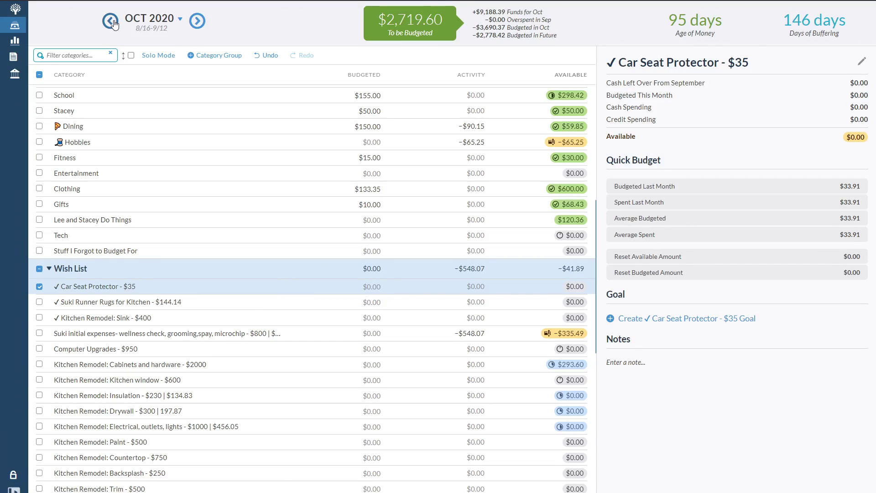
pyautogui.click(111, 21)
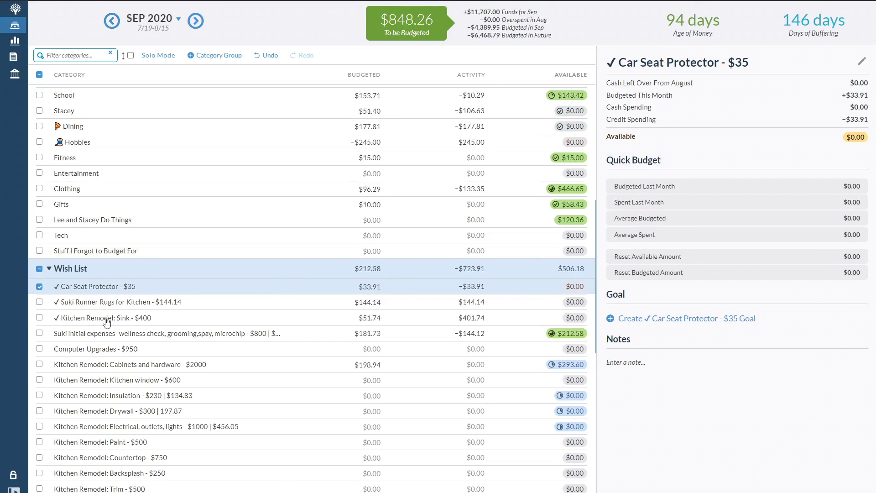
pyautogui.click(475, 286)
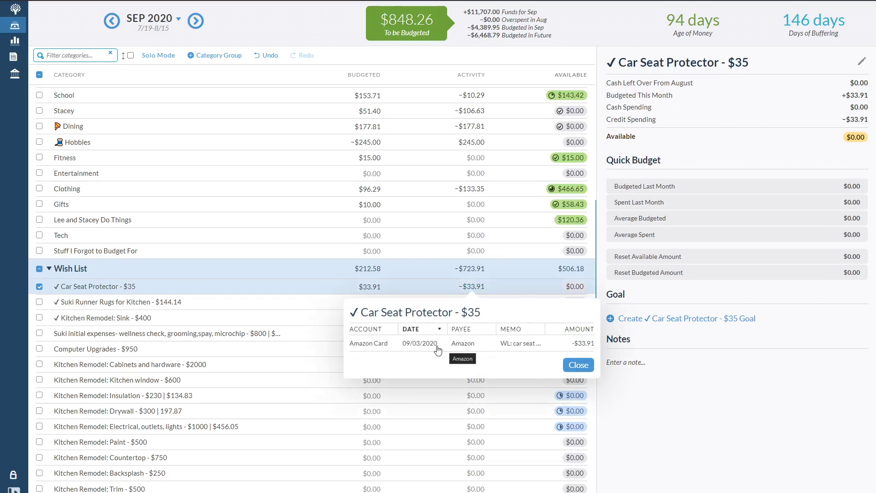
pyautogui.click(406, 345)
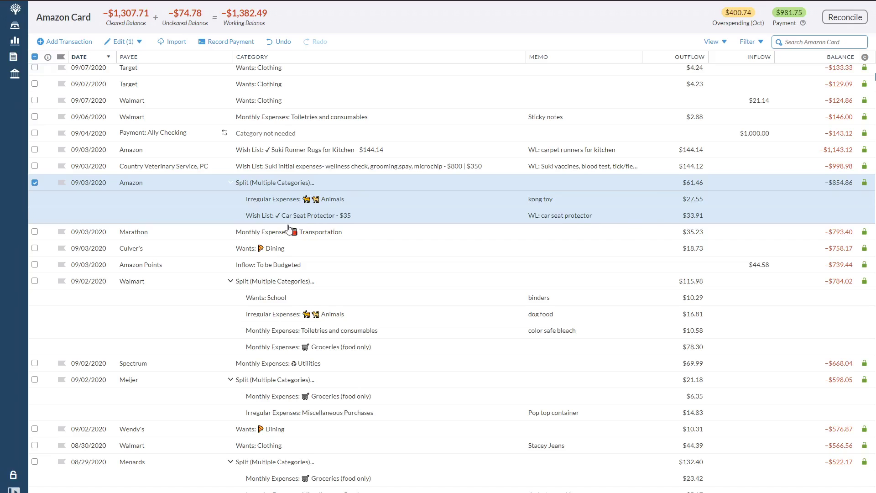
# Step: Recategorize the $33.91 car seat protector split to Animals, save the transaction and return to the September budget
pyautogui.click(529, 217)
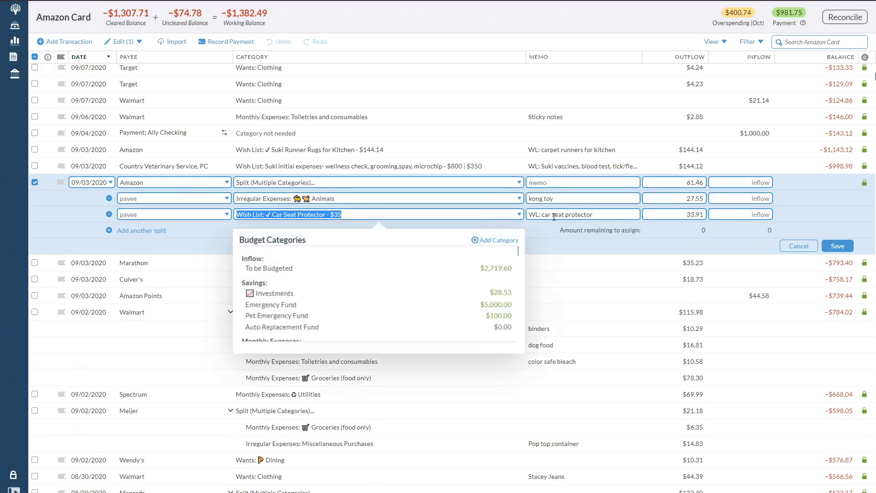
pyautogui.click(604, 215)
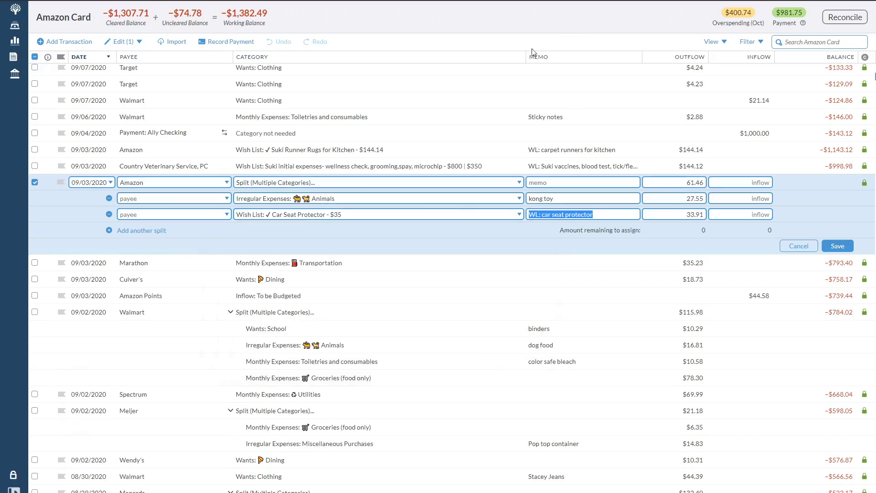
pyautogui.click(358, 213)
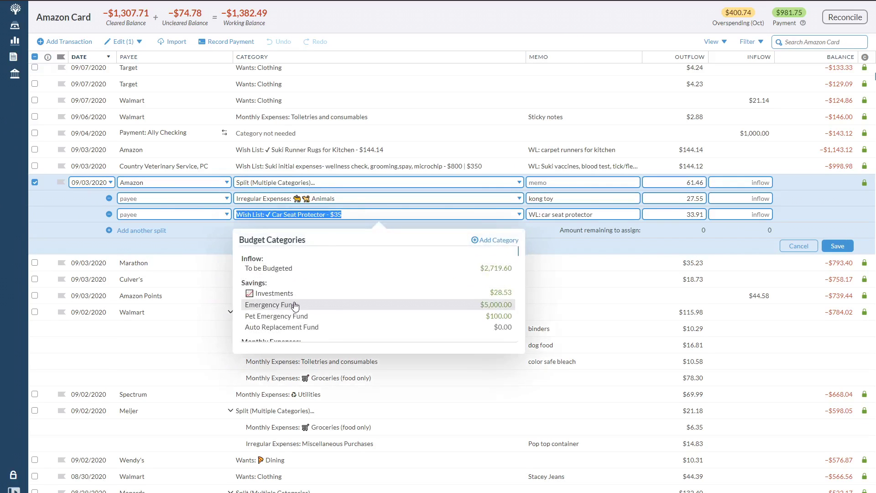
pyautogui.scroll(-3, 288, 301)
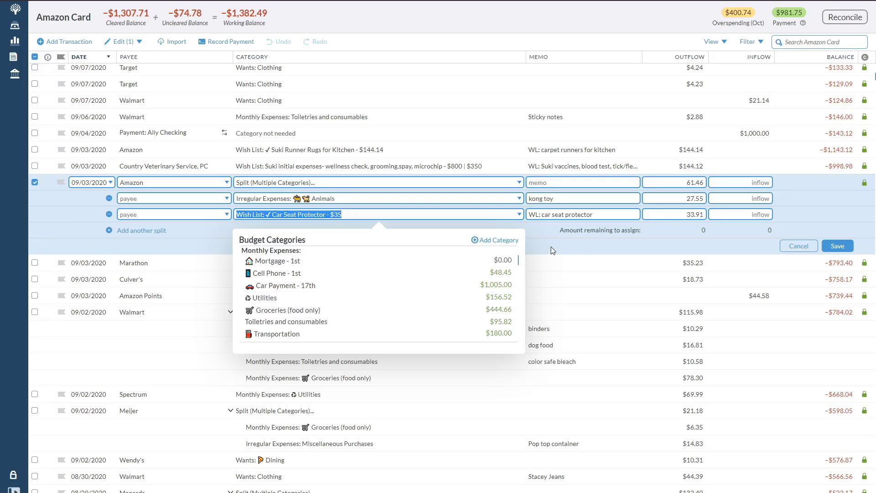
pyautogui.write('anim')
pyautogui.press('Tab')
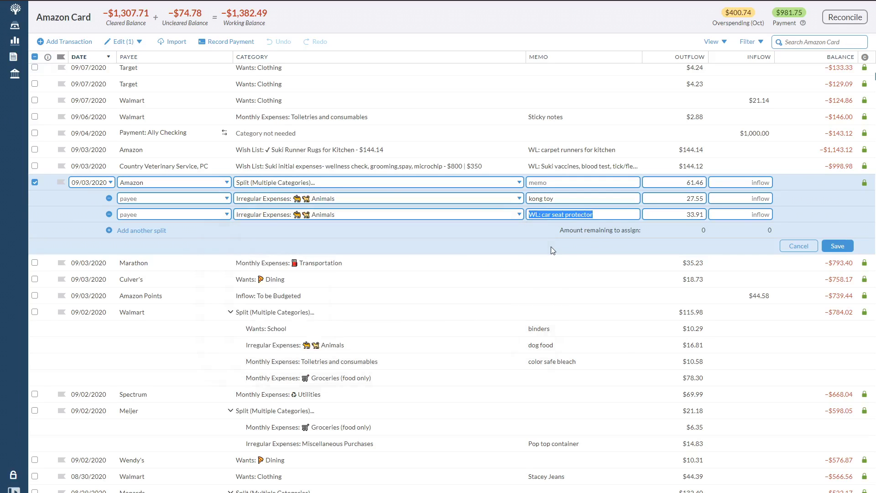
pyautogui.click(840, 248)
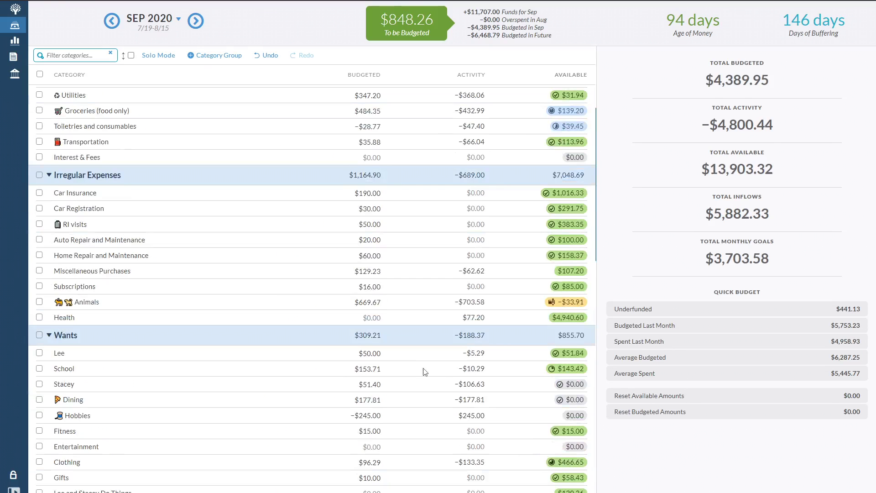
pyautogui.scroll(-3, 431, 299)
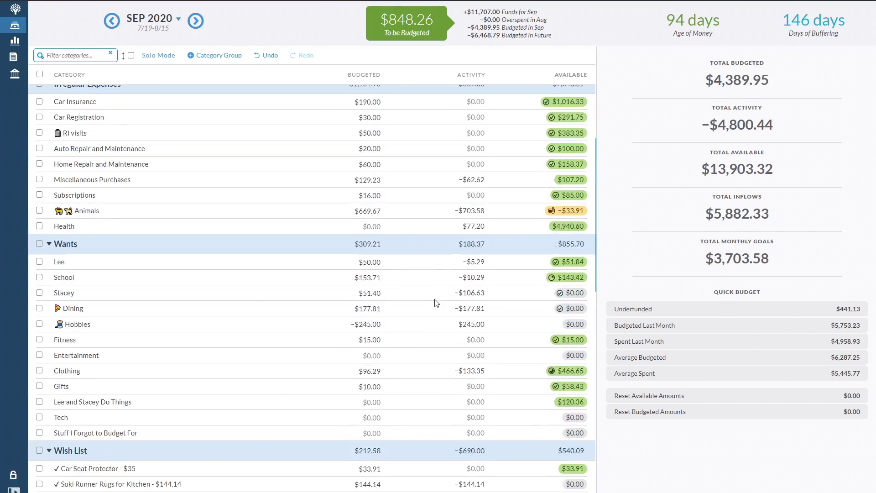
# Step: Move the $33.91 available in the Car Seat Protector category to Animals in the September budget
pyautogui.scroll(-2, 459, 396)
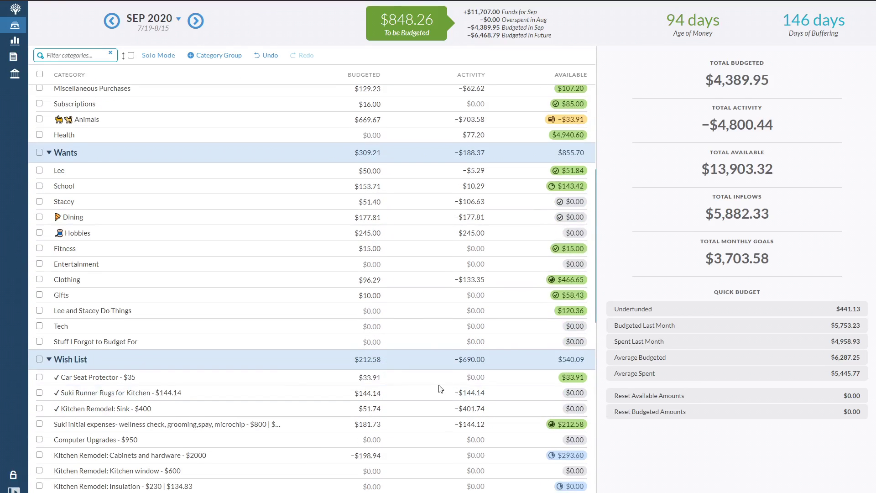
pyautogui.click(573, 378)
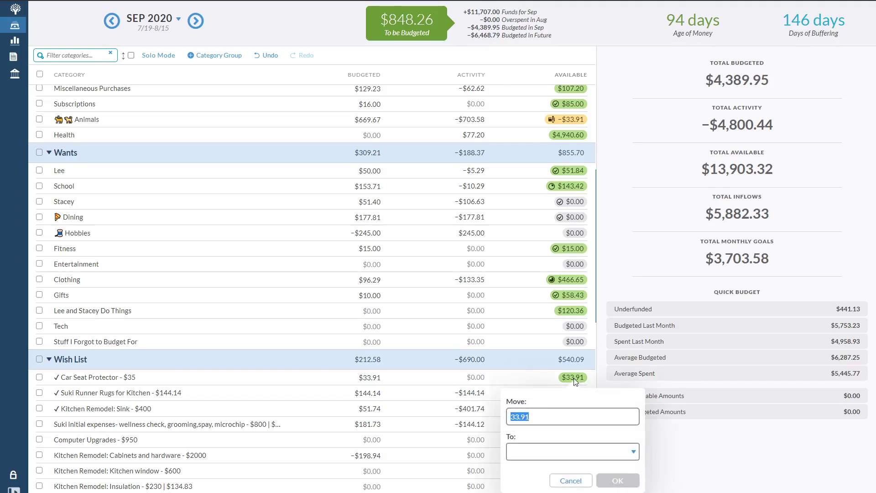
pyautogui.click(529, 455)
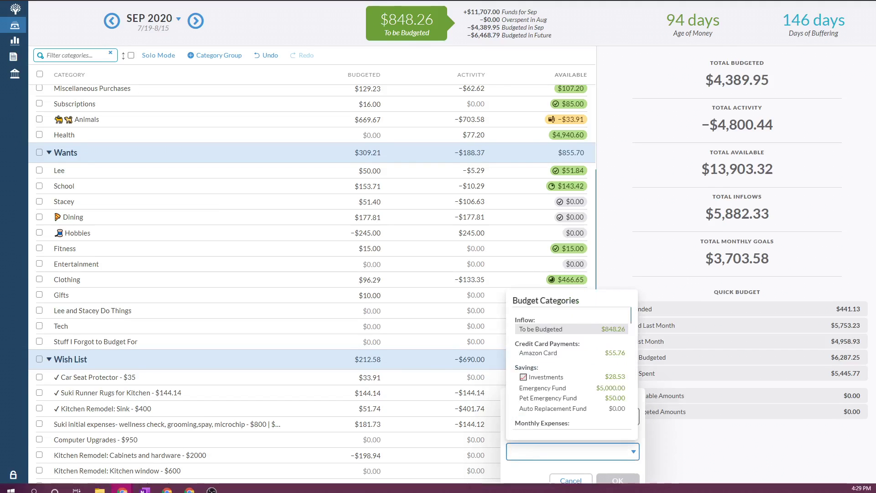
pyautogui.write('anim')
pyautogui.press('Return')
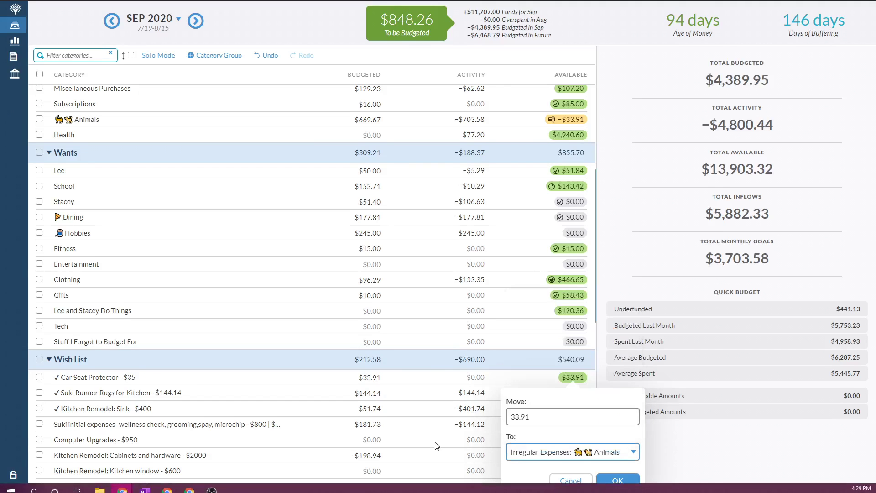
pyautogui.click(618, 480)
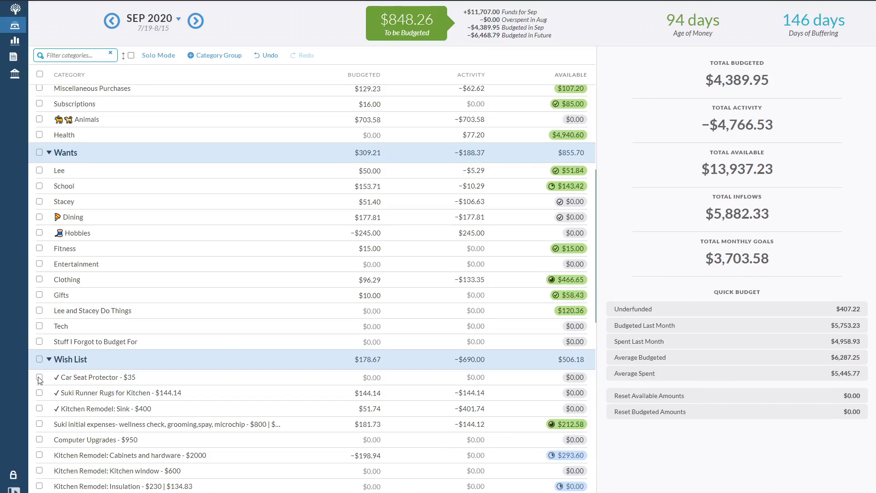
# Step: Delete the completed Car Seat Protector - $35 category from the Wish List
pyautogui.click(39, 379)
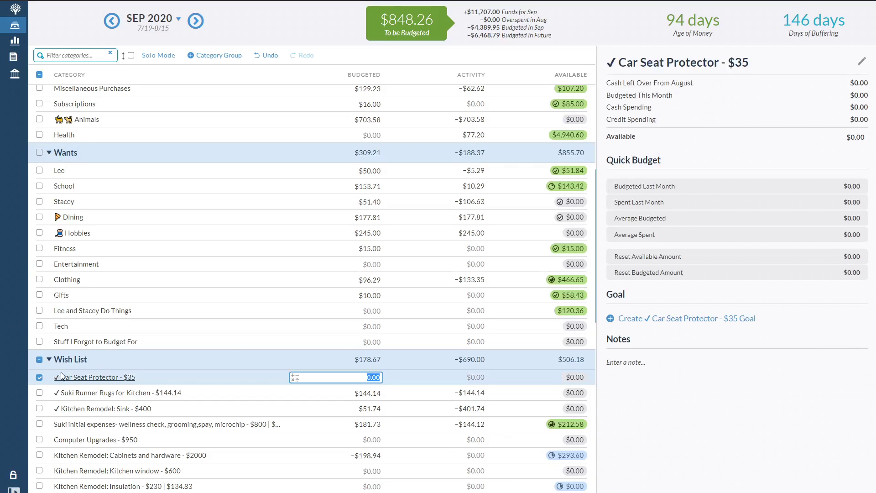
pyautogui.click(86, 378)
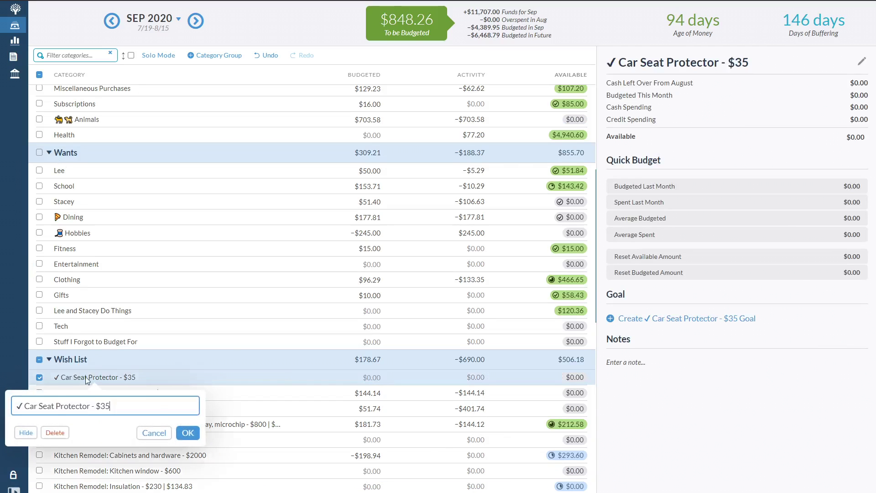
pyautogui.click(55, 432)
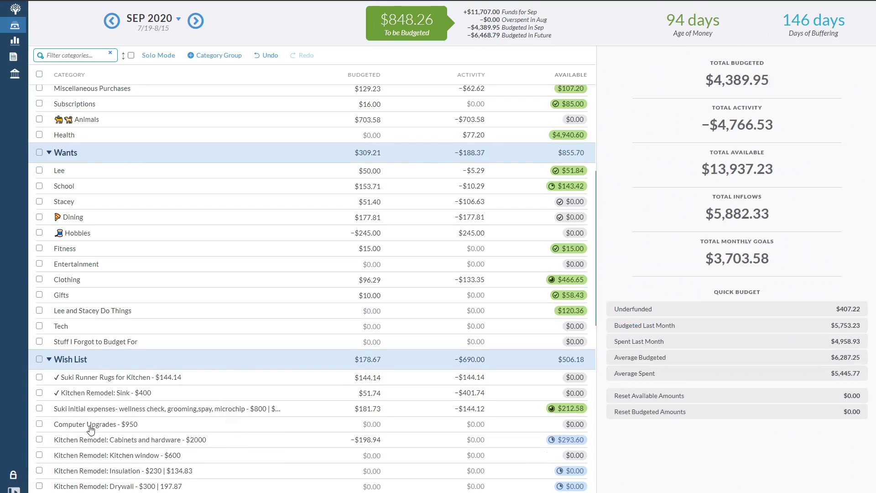
# Step: In the November 2020 budget, fund the underfunded goals of Toiletries and consumables to $150.00 and Transportation to $180.00
pyautogui.click(200, 26)
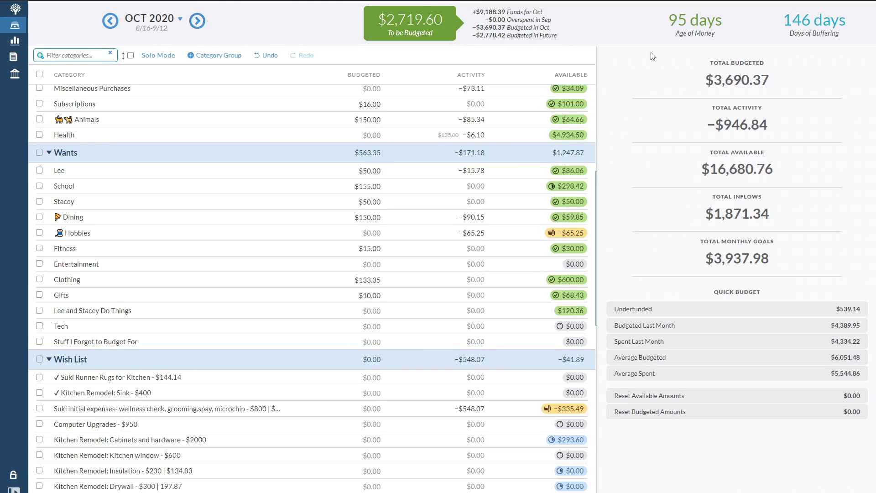
pyautogui.click(199, 22)
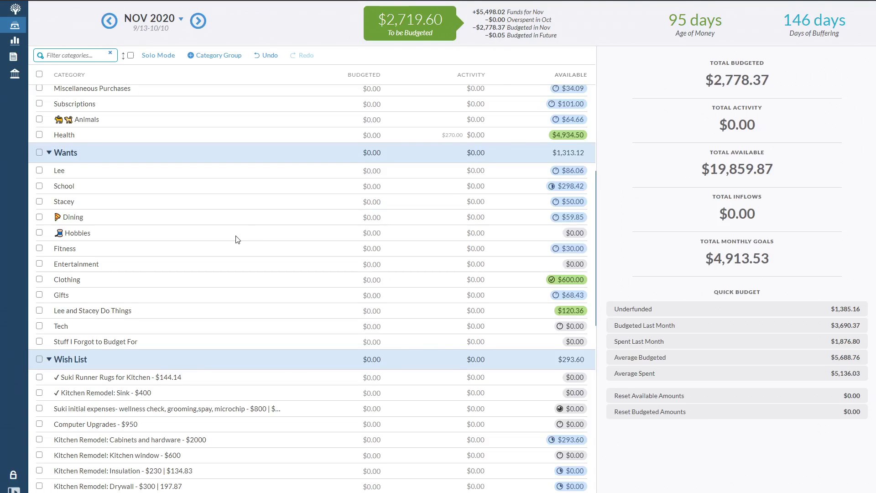
pyautogui.scroll(4, 237, 234)
pyautogui.scroll(4, 248, 233)
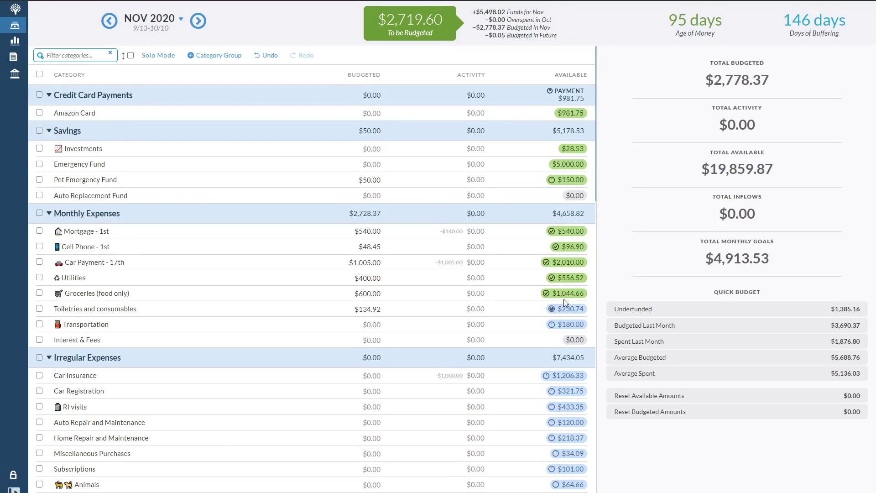
pyautogui.click(349, 311)
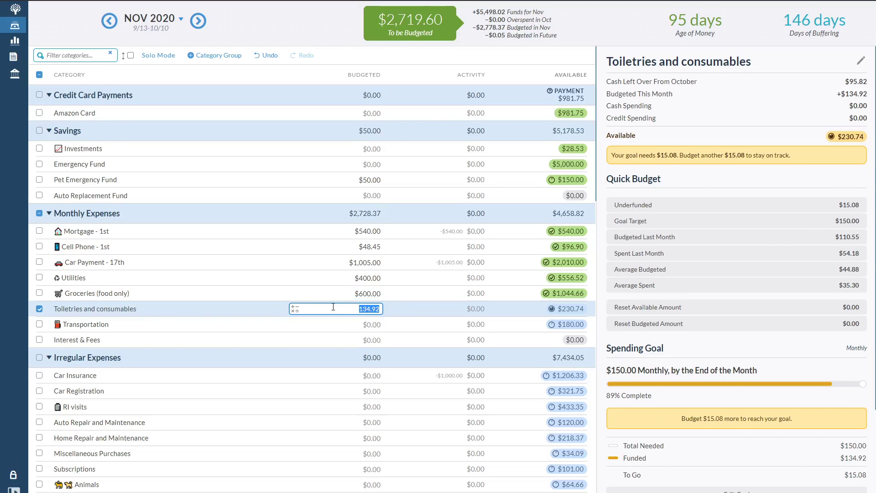
pyautogui.click(630, 207)
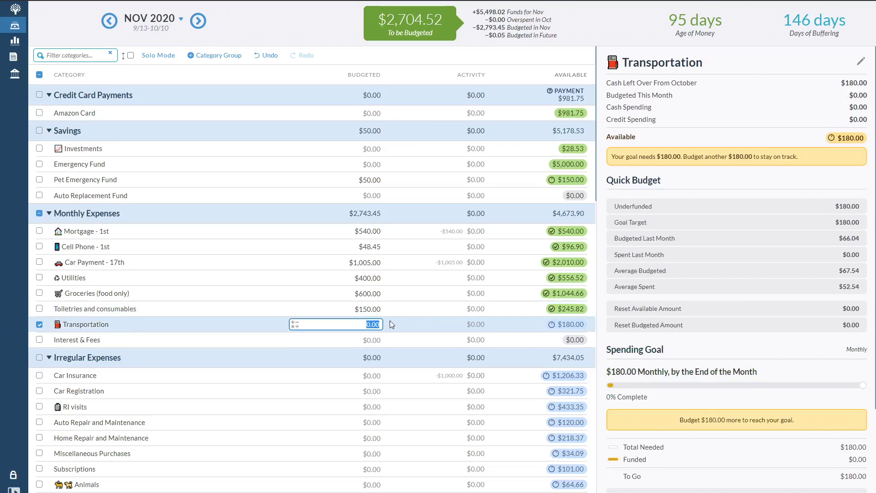
pyautogui.click(654, 205)
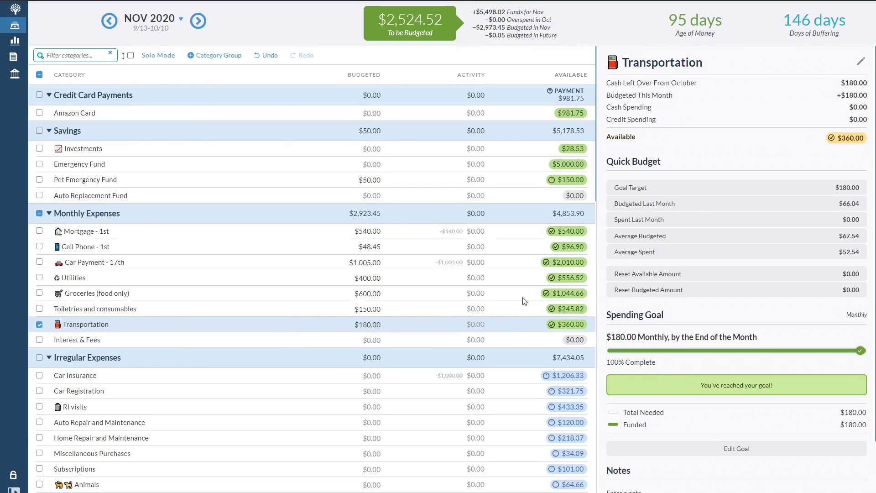
pyautogui.click(43, 325)
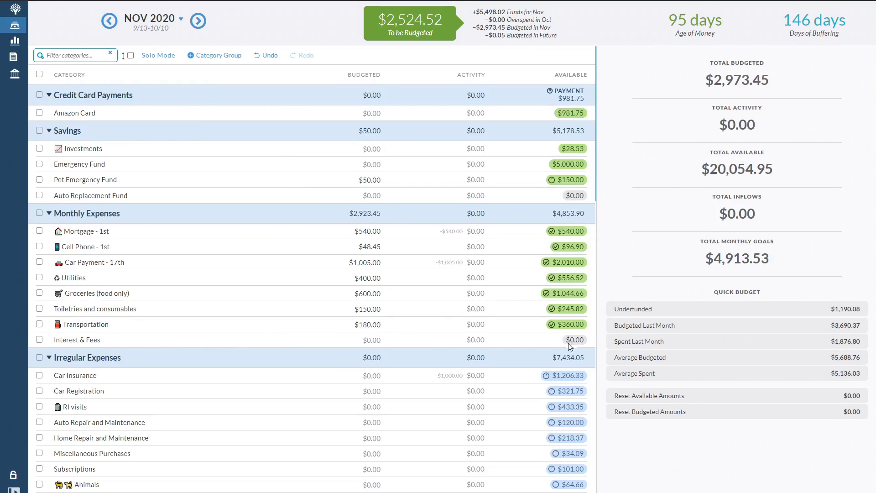
# Step: Budget the underfunded amounts for November Car Insurance, $190.00, and Car Registration, $30.00
pyautogui.scroll(-2, 470, 273)
pyautogui.scroll(-4, 434, 184)
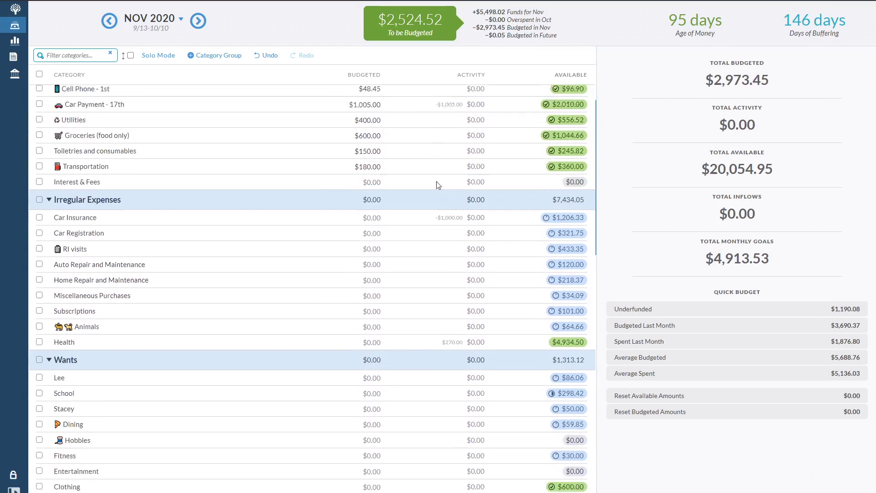
pyautogui.click(362, 101)
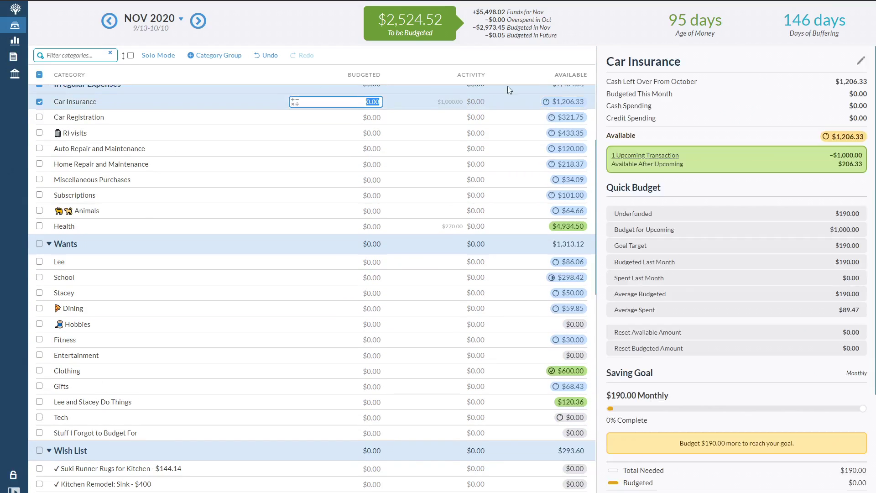
pyautogui.click(651, 214)
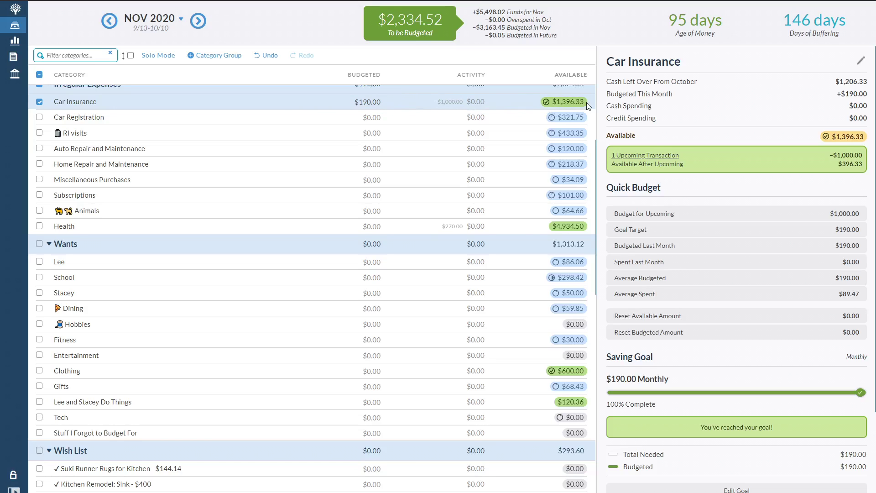
pyautogui.moveTo(579, 106)
pyautogui.click(275, 121)
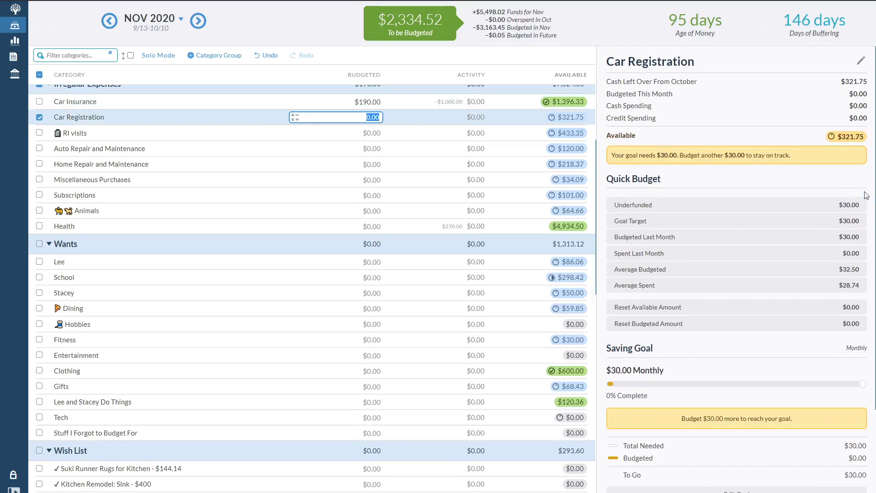
pyautogui.click(801, 206)
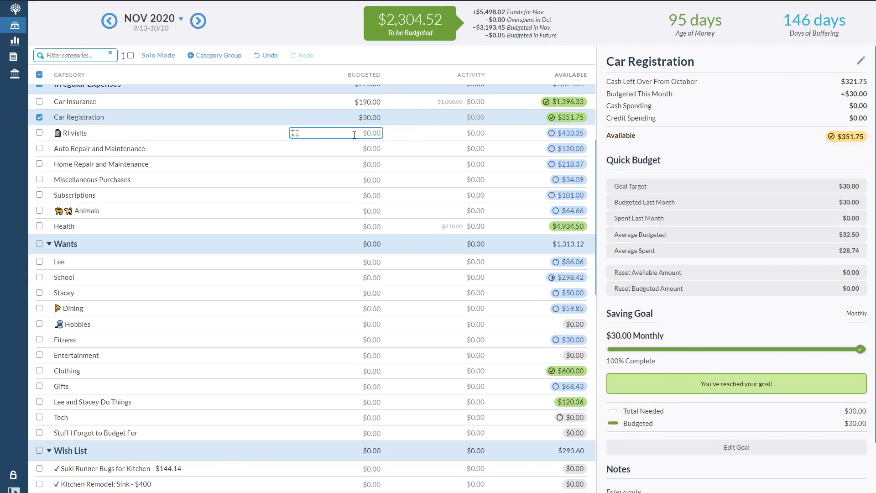
# Step: Fund the November goals of RI visits with $50.00 and Auto Repair and Maintenance with $20.00
pyautogui.click(370, 134)
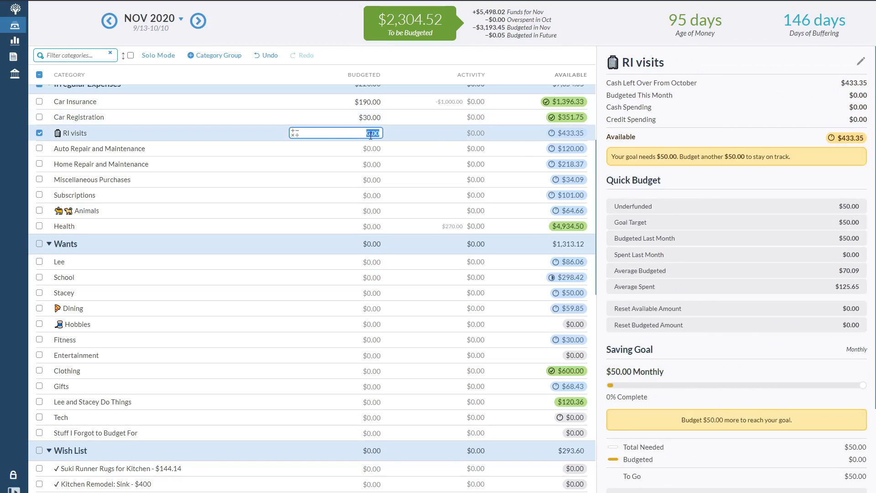
pyautogui.click(663, 210)
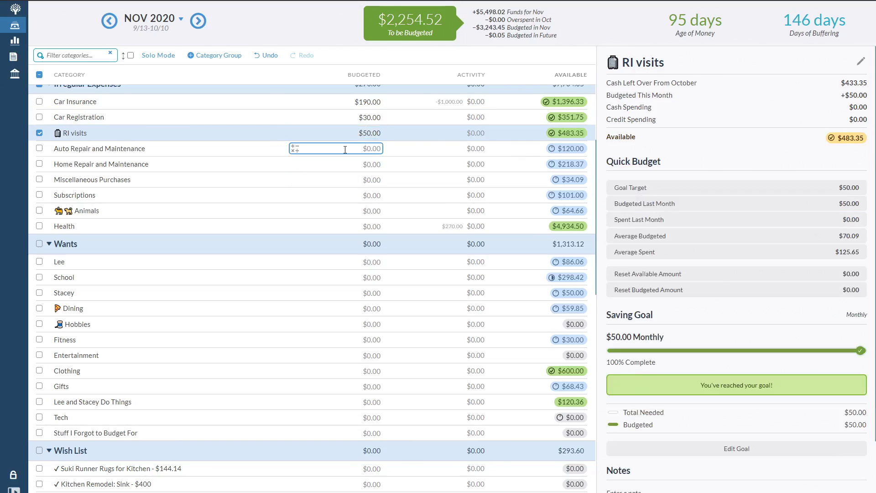
pyautogui.click(351, 149)
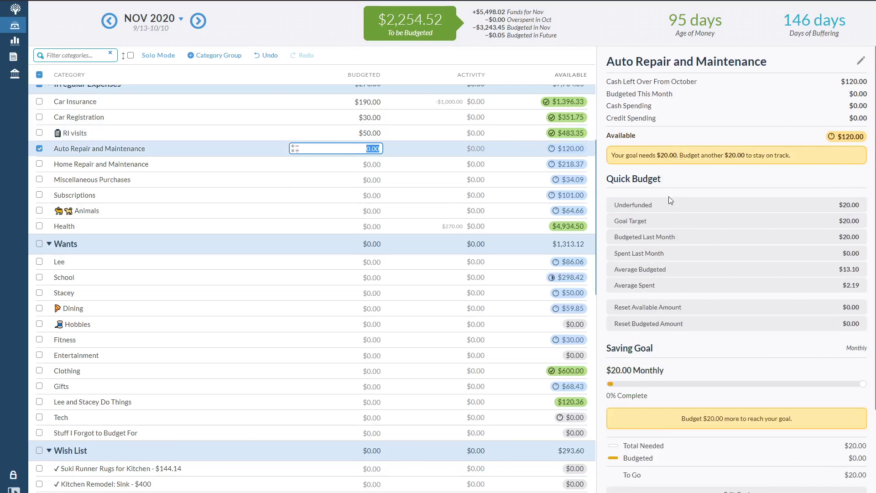
pyautogui.click(653, 206)
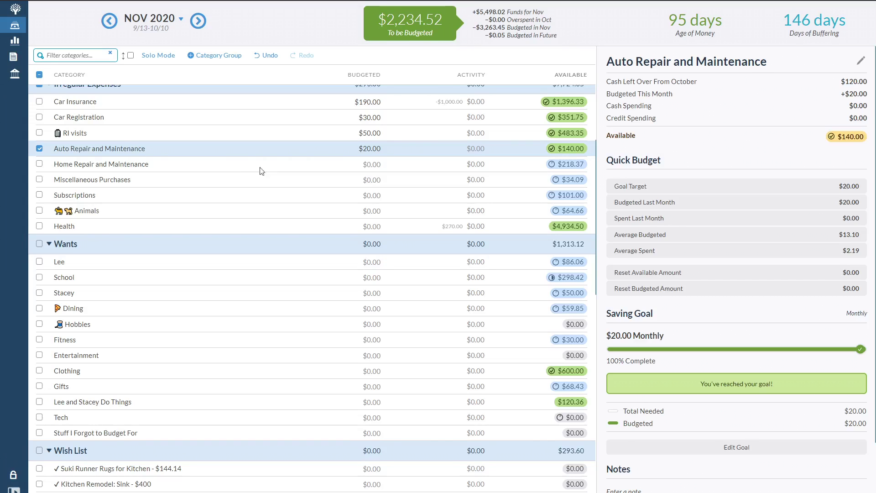
# Step: Budget the underfunded $60.00 for Home Repair and Maintenance and $100.00 for Miscellaneous Purchases in November
pyautogui.click(236, 169)
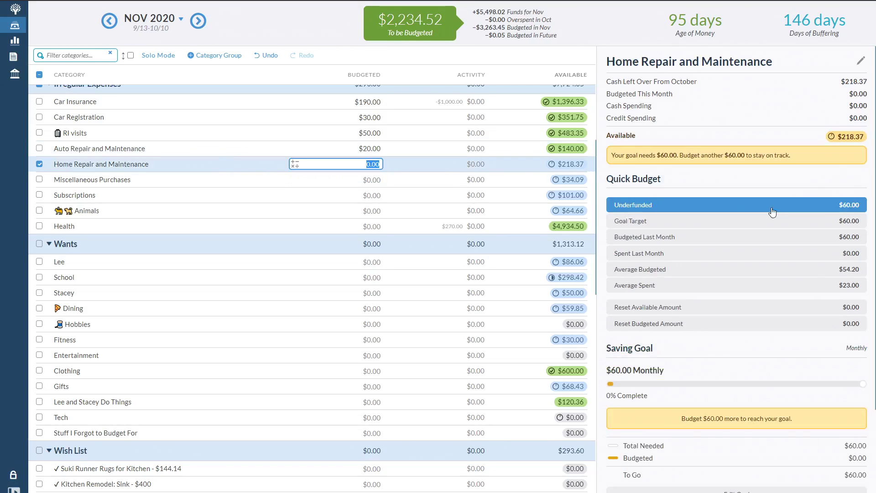
pyautogui.click(741, 210)
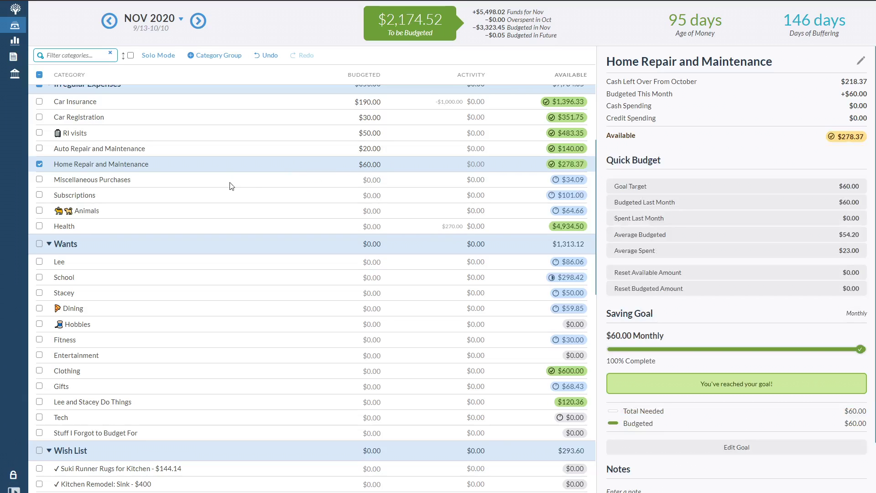
pyautogui.click(256, 182)
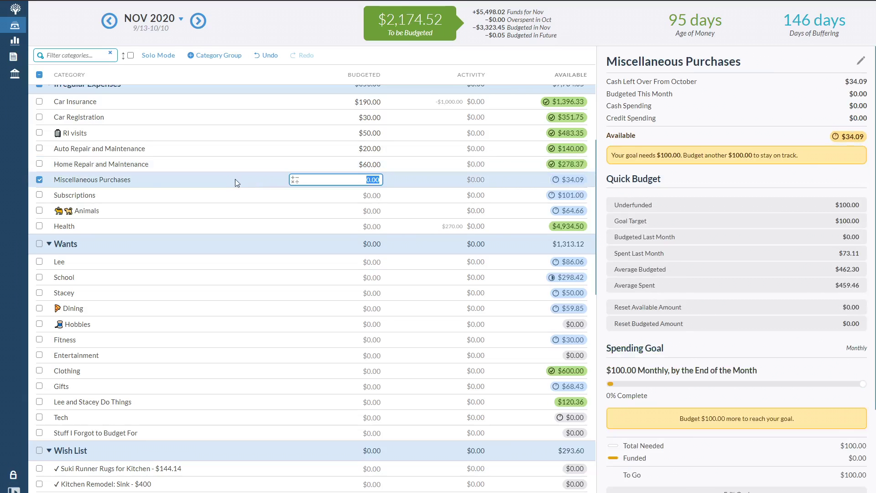
pyautogui.click(785, 210)
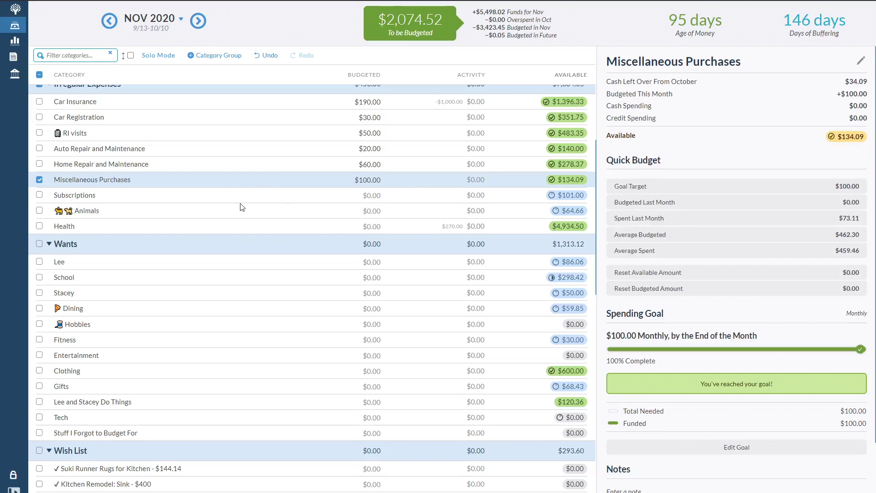
# Step: Fund the November goals of Subscriptions with $16.00 and Animals with $150.00, leaving no category selected
pyautogui.click(294, 200)
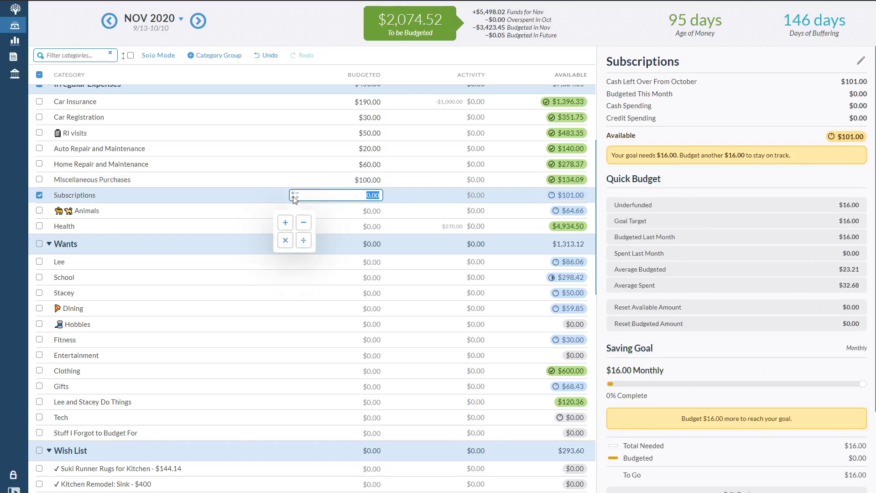
pyautogui.click(249, 201)
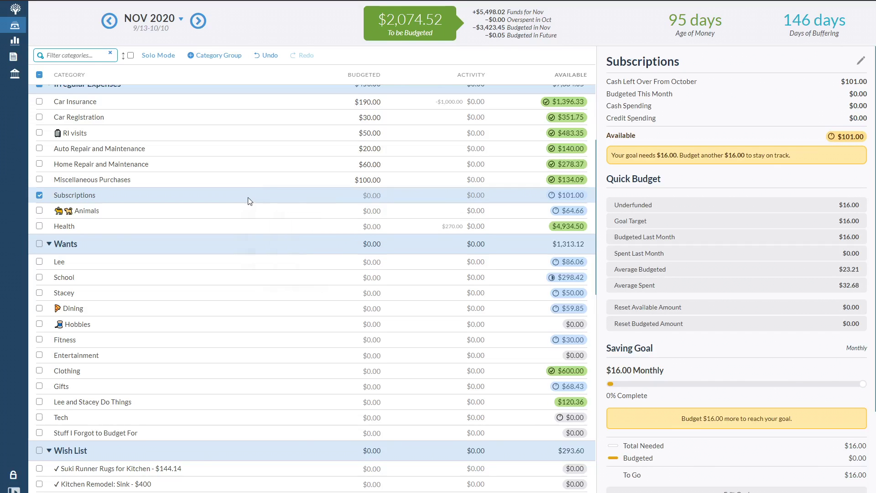
pyautogui.click(734, 205)
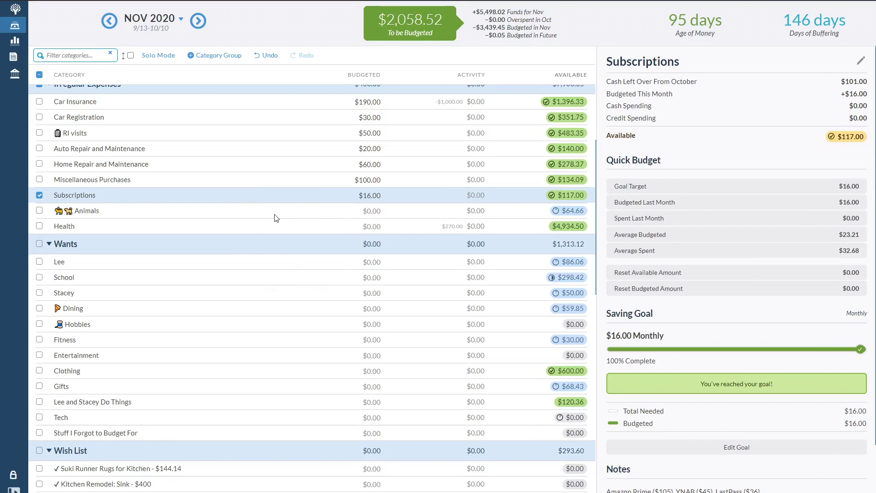
pyautogui.click(328, 212)
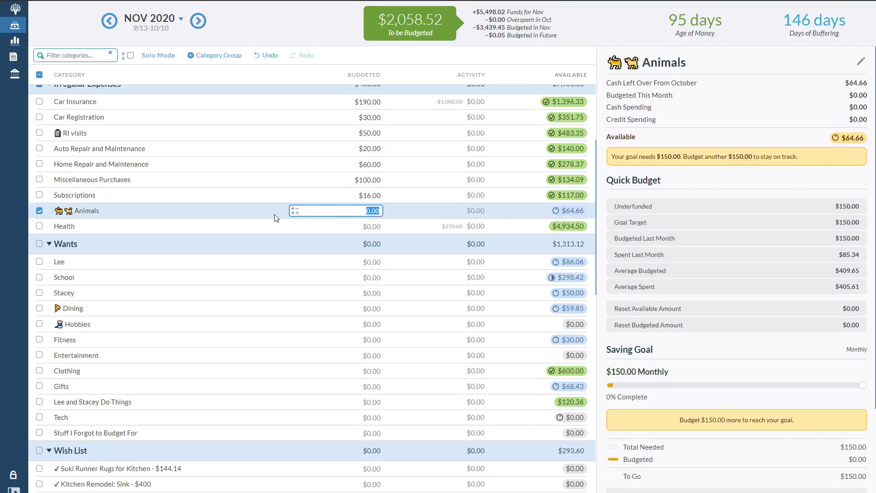
pyautogui.click(689, 205)
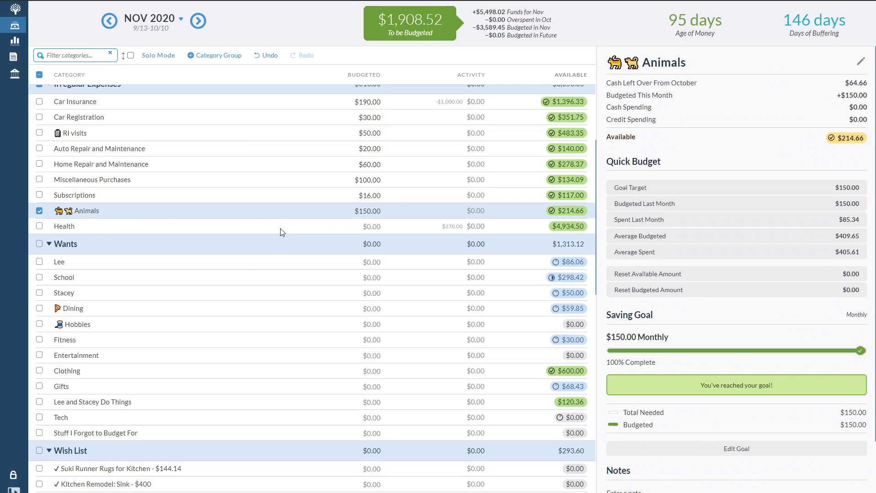
pyautogui.click(264, 227)
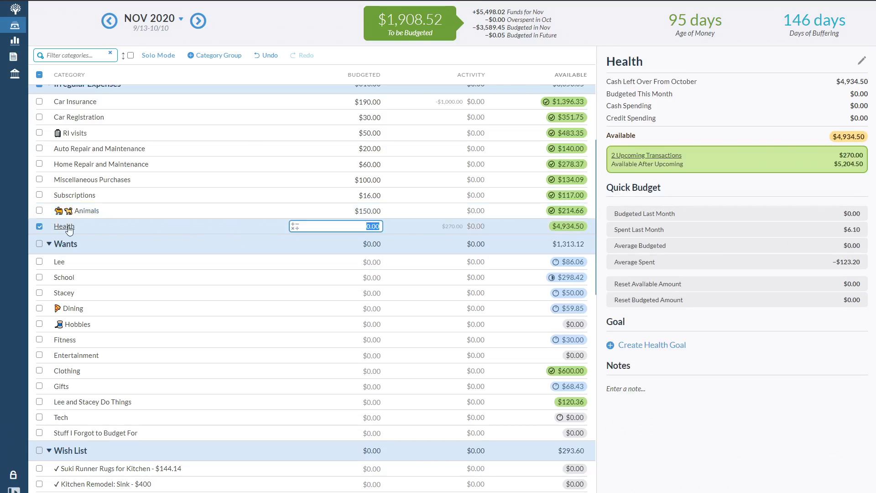
pyautogui.click(40, 226)
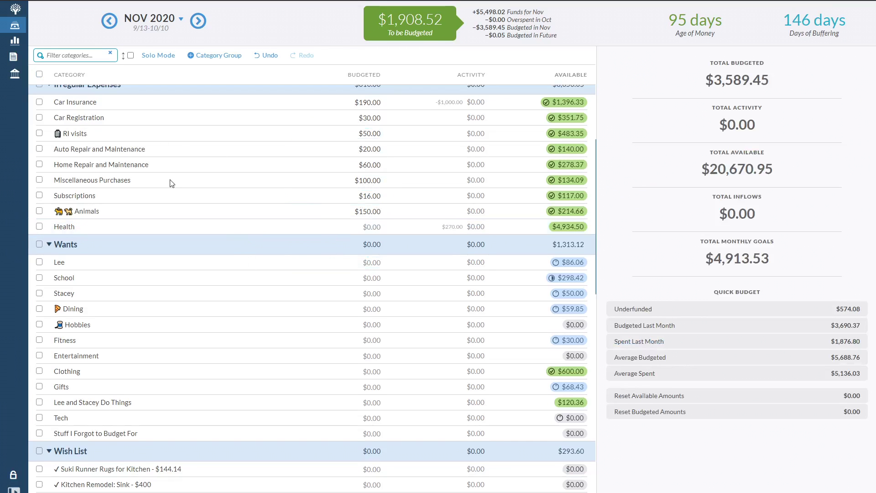
# Step: Budget the underfunded $50.00 for the first category under Wants and set School's November budget to $165.00
pyautogui.scroll(2, 191, 182)
pyautogui.scroll(-4, 368, 196)
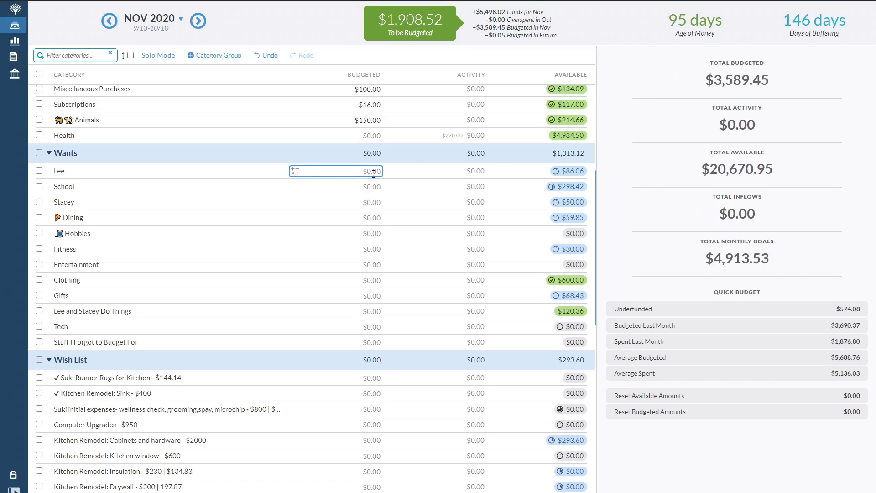
pyautogui.click(371, 173)
pyautogui.click(657, 205)
pyautogui.click(358, 188)
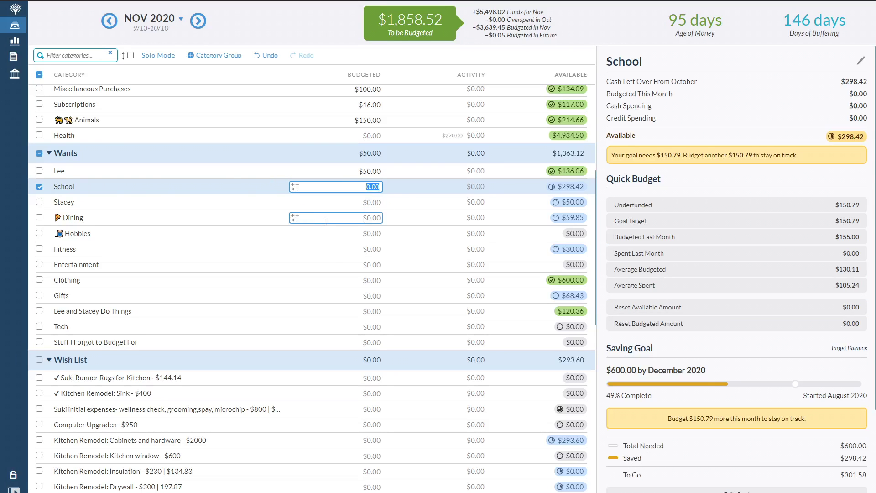
pyautogui.write('165')
pyautogui.press('Return')
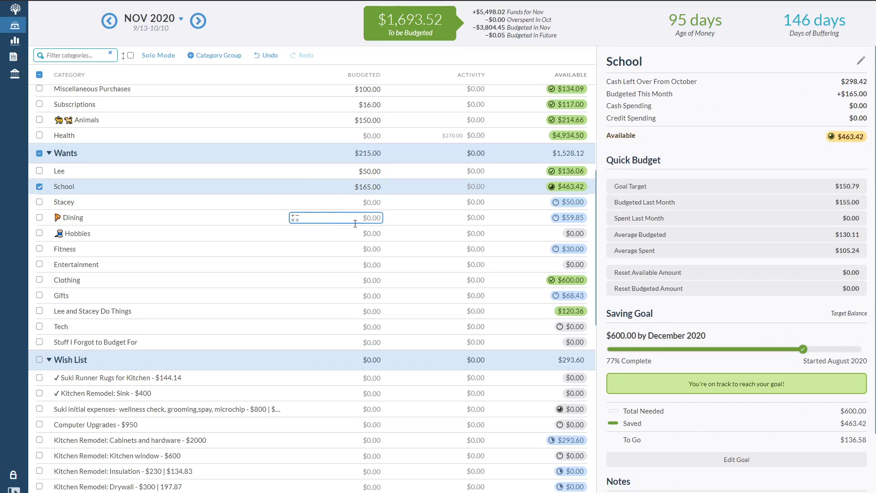
# Step: Fund the November goals of the personal category below School with $50.00 and Dining with $150.00
pyautogui.click(337, 202)
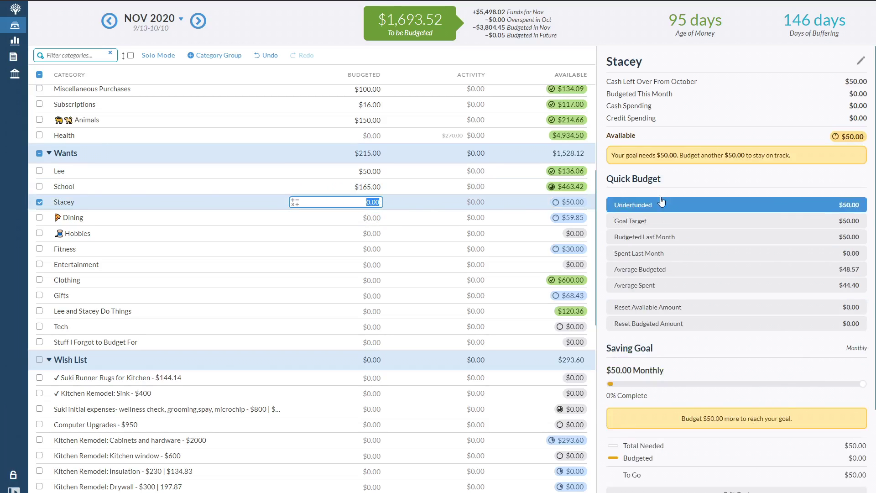
pyautogui.click(648, 205)
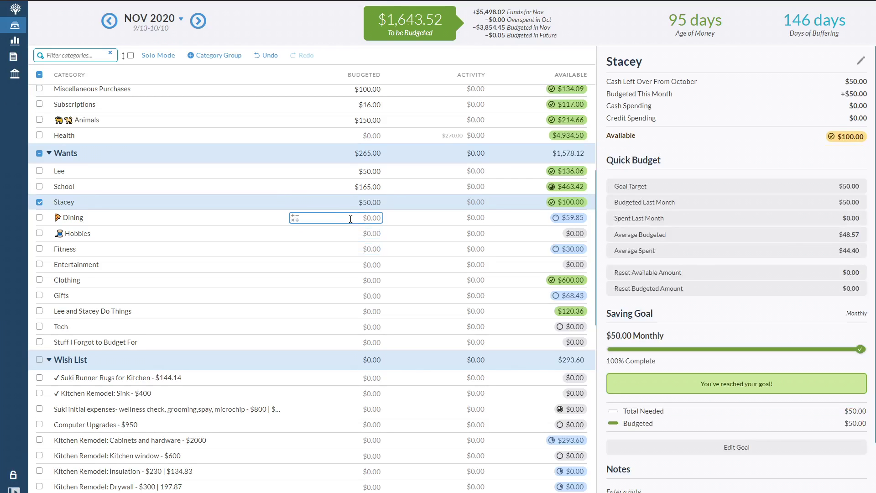
pyautogui.click(348, 218)
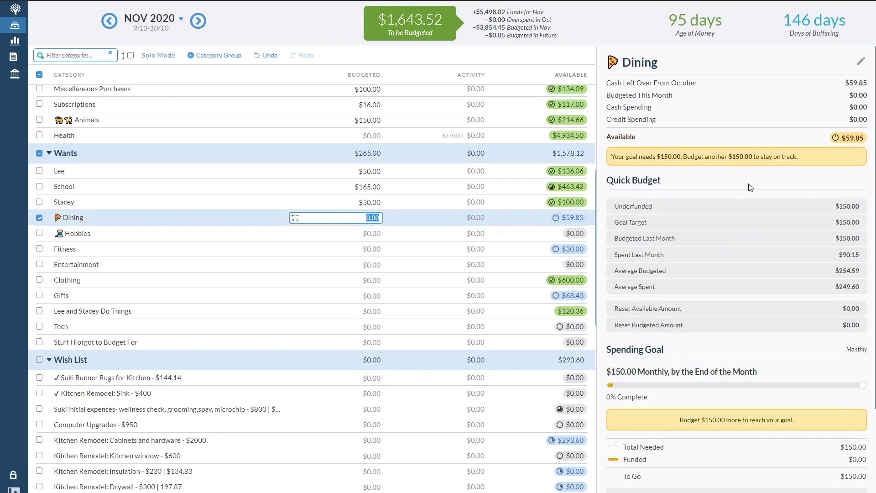
pyautogui.click(677, 208)
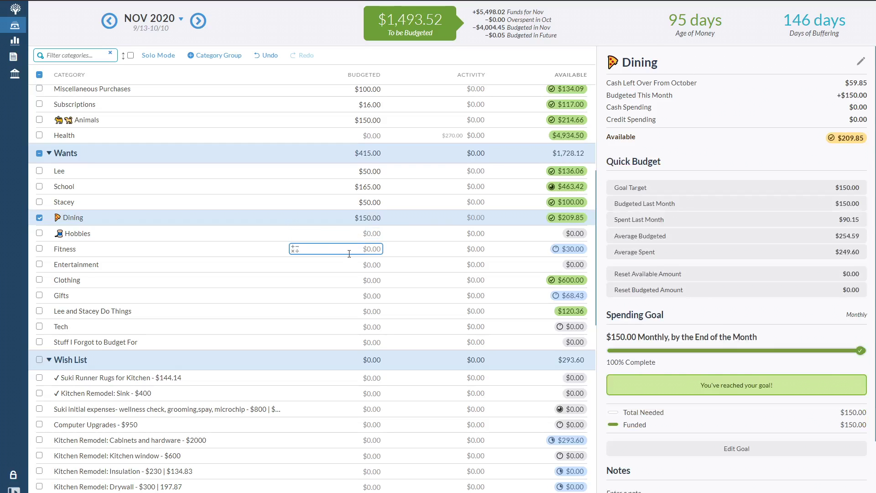
# Step: Check the Fitness goal without funding it, and budget the underfunded $10.00 for Gifts in November
pyautogui.click(345, 250)
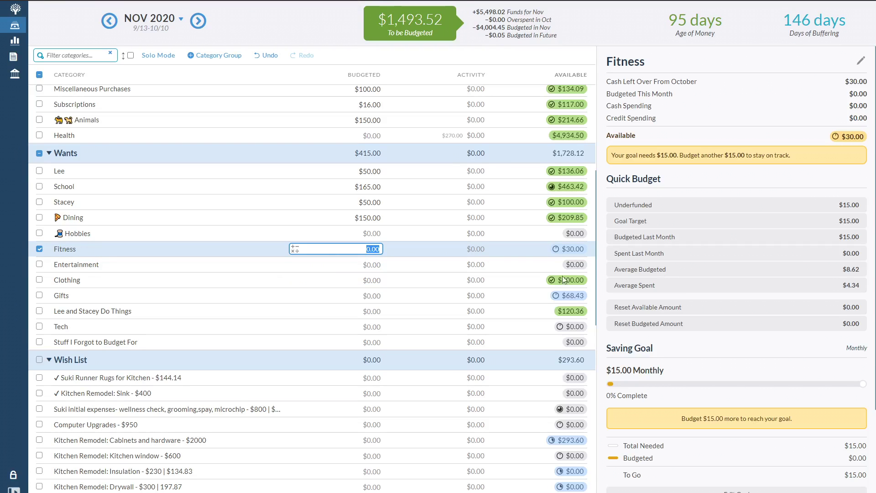
pyautogui.moveTo(569, 283)
pyautogui.click(344, 295)
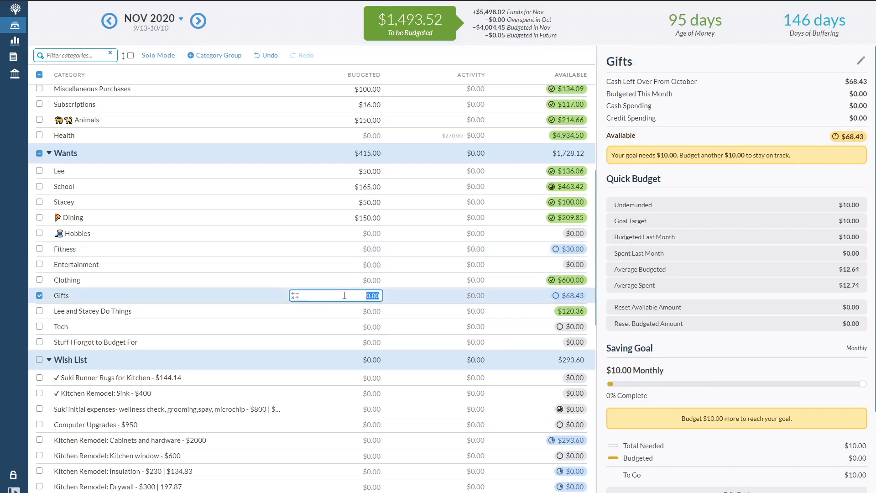
pyautogui.click(659, 208)
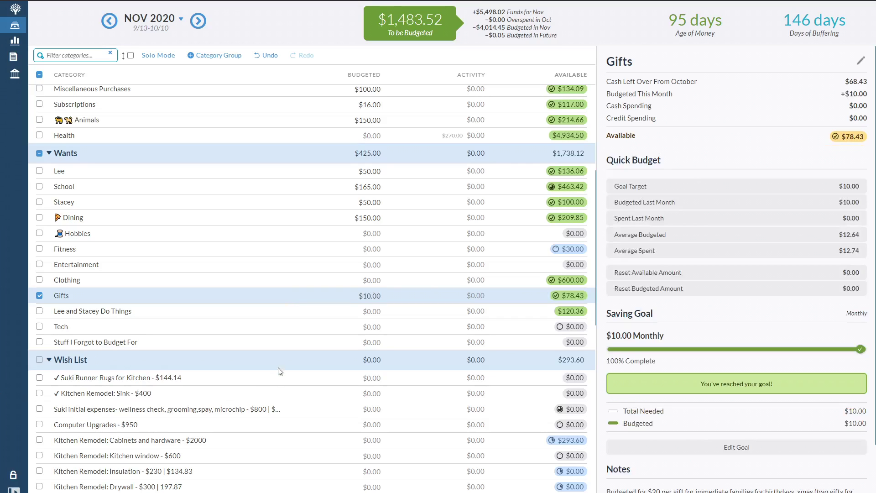
# Step: Set the November budget of the couple's joint activities category above Tech to -$120.36
pyautogui.click(364, 311)
pyautogui.press('Escape')
pyautogui.click(354, 313)
pyautogui.press('Escape')
pyautogui.click(570, 314)
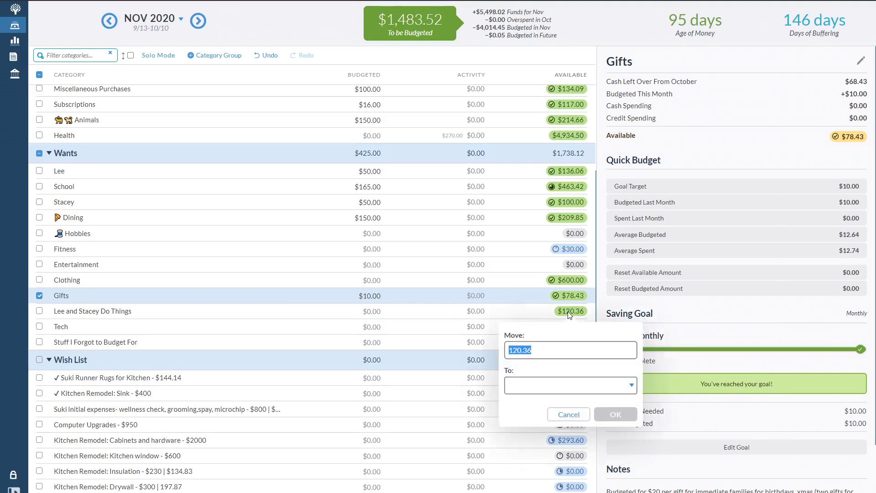
pyautogui.click(569, 414)
pyautogui.click(331, 310)
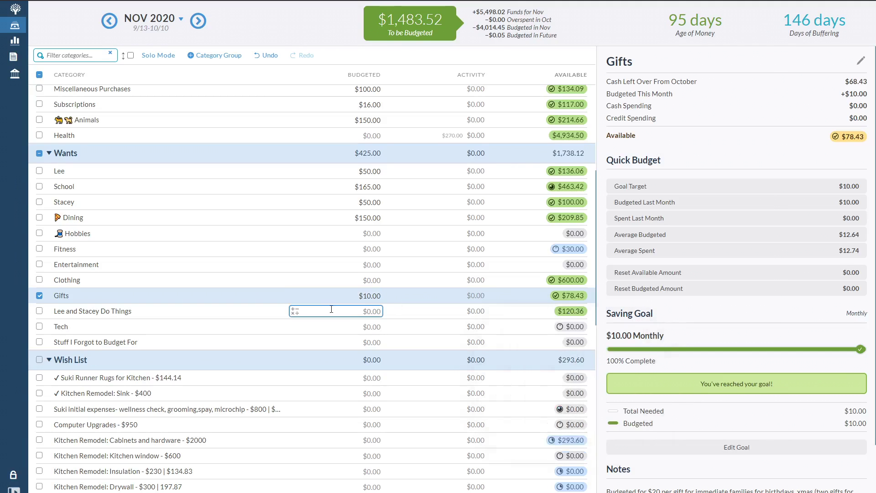
pyautogui.click(346, 312)
pyautogui.press('BackSpace')
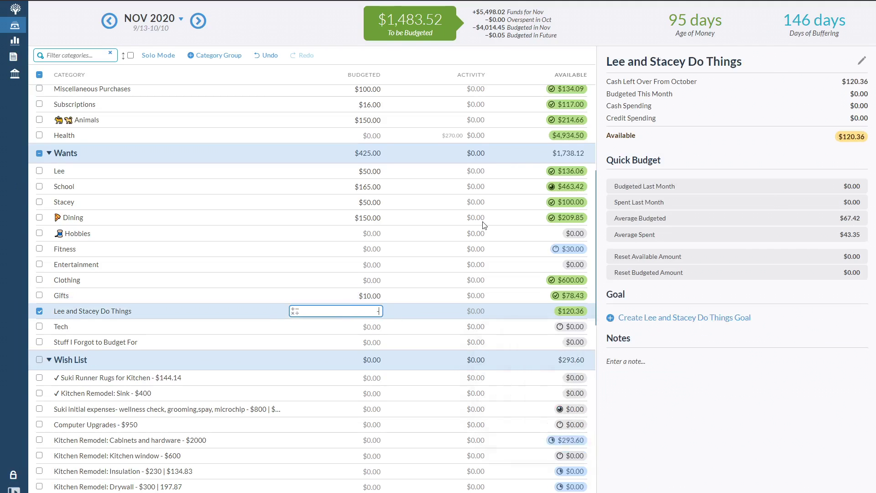
pyautogui.press('Return')
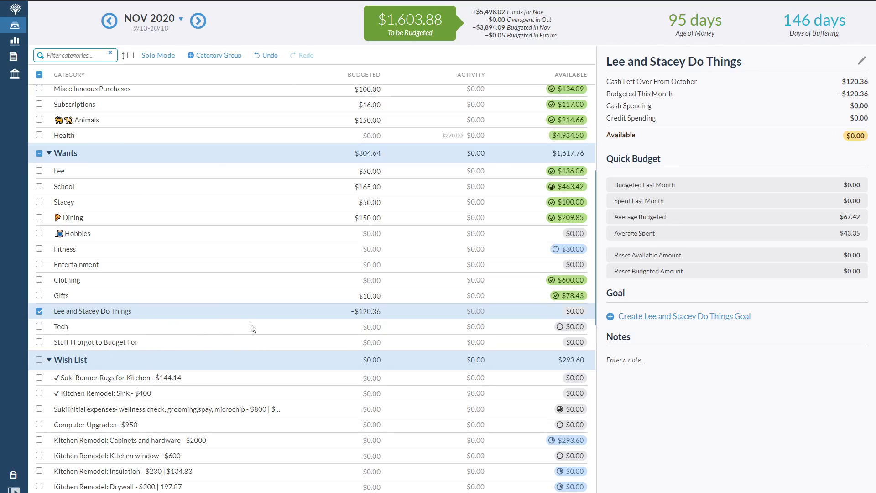
# Step: Review the November Wish List, and switch to October 2020 to examine the overspent Wants and Wish List categories
pyautogui.scroll(-2, 252, 327)
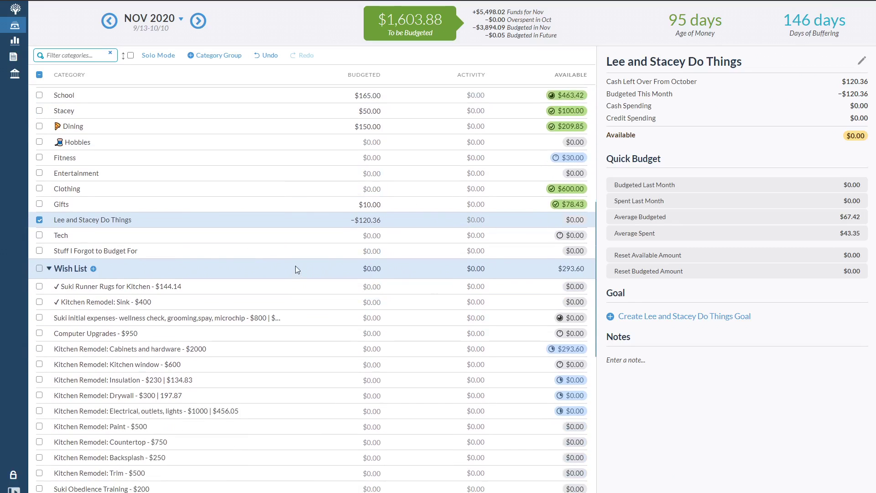
pyautogui.scroll(-4, 297, 269)
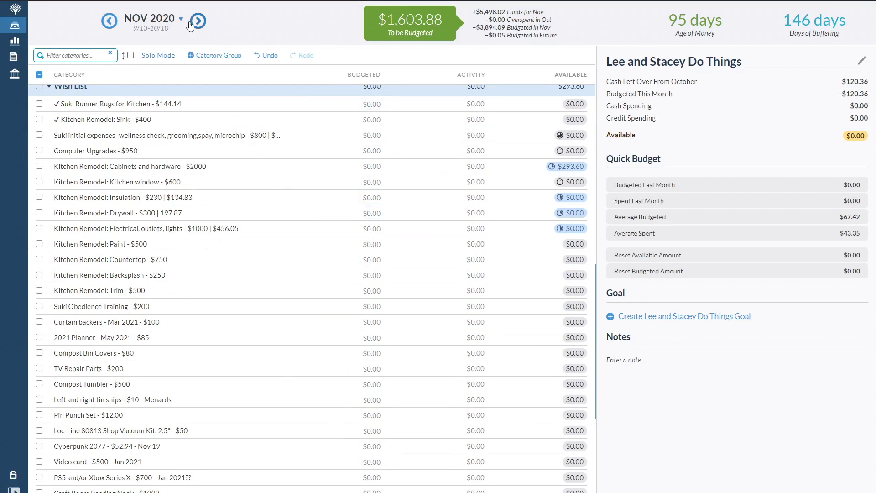
pyautogui.click(110, 22)
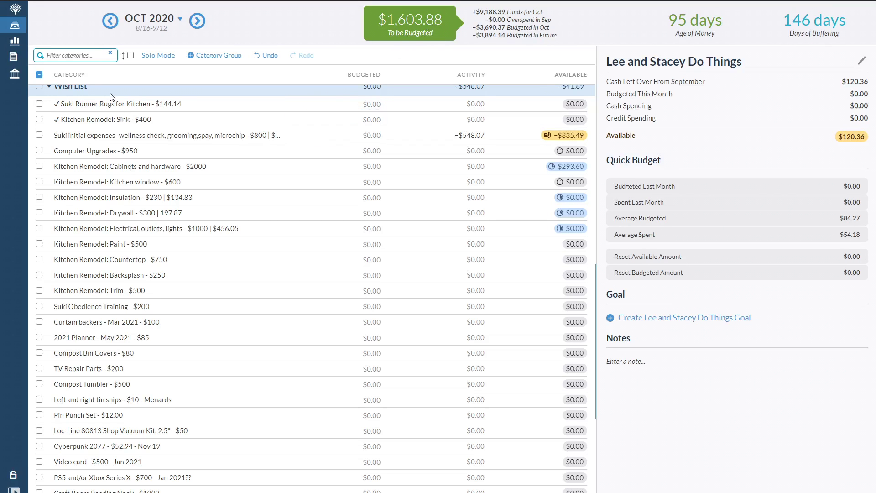
pyautogui.scroll(8, 221, 219)
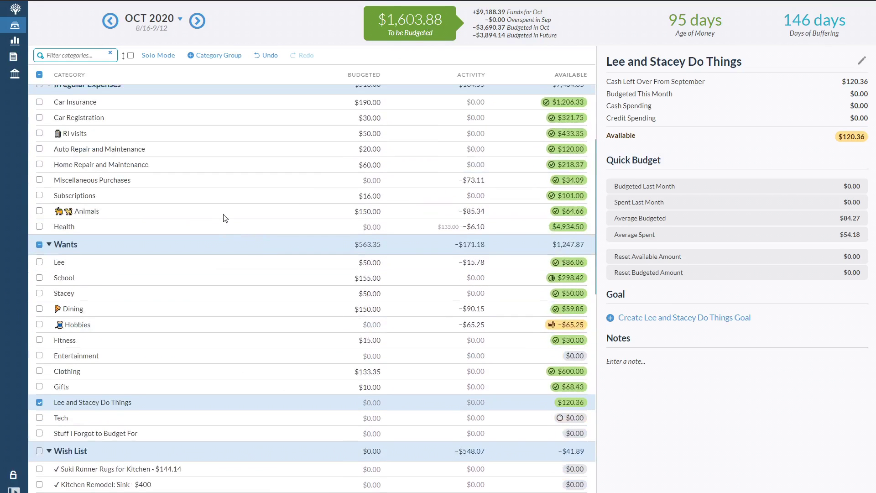
pyautogui.scroll(-8, 225, 218)
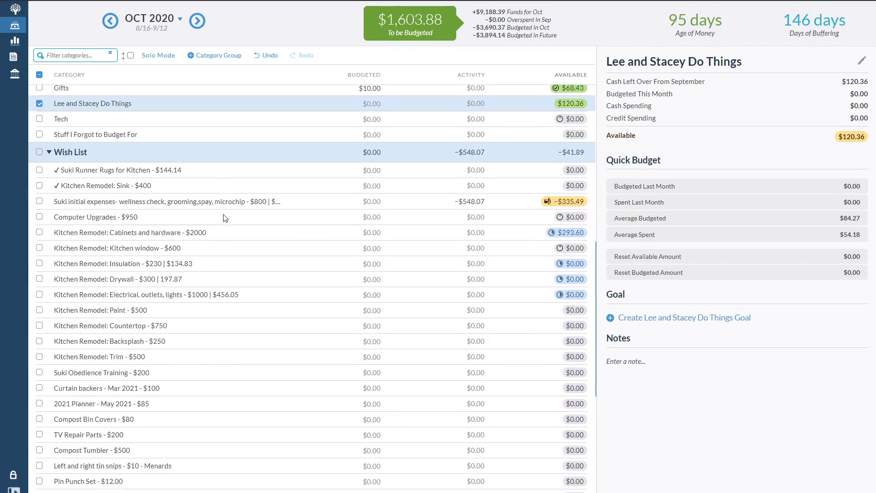
pyautogui.scroll(10, 223, 216)
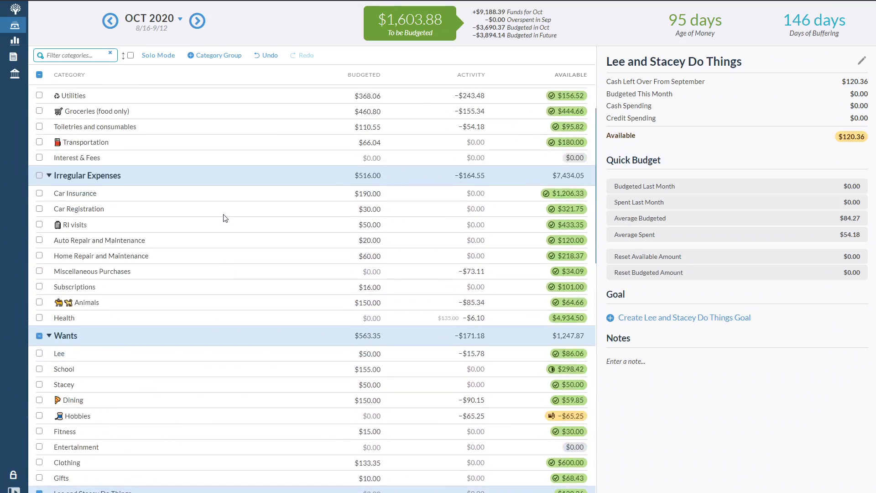
pyautogui.scroll(-8, 286, 238)
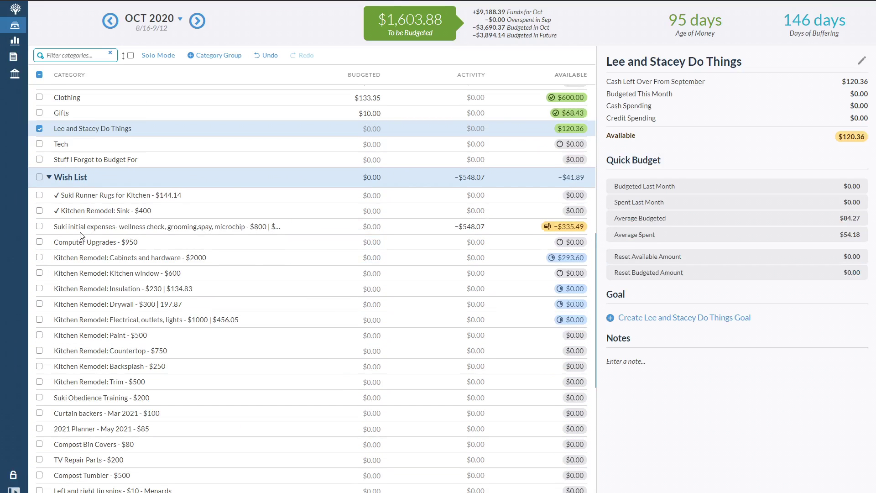
pyautogui.scroll(2, 129, 325)
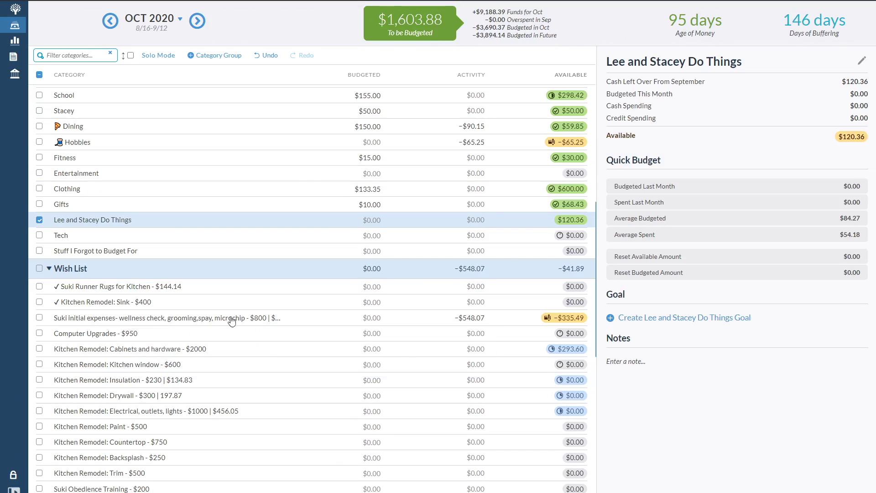
pyautogui.scroll(4, 273, 228)
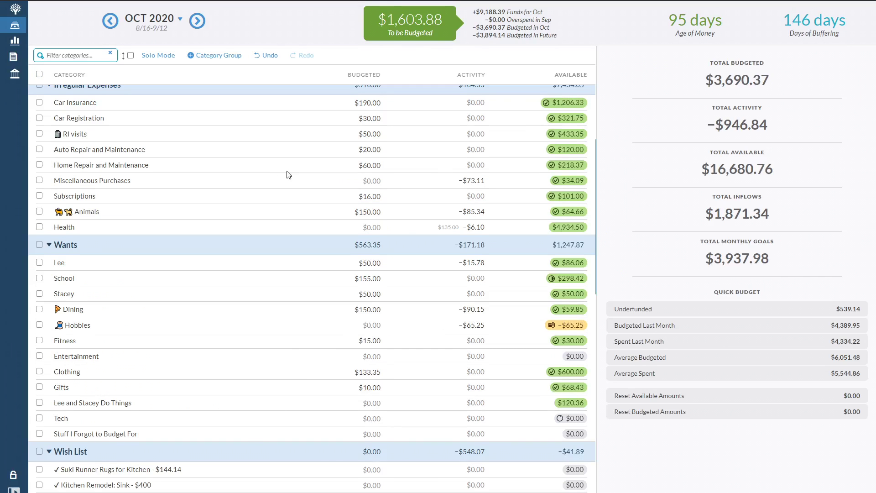
# Step: Add $801.94 to the October budget of Car Payment - 17th and deselect the category
pyautogui.scroll(2, 296, 176)
pyautogui.scroll(2, 312, 183)
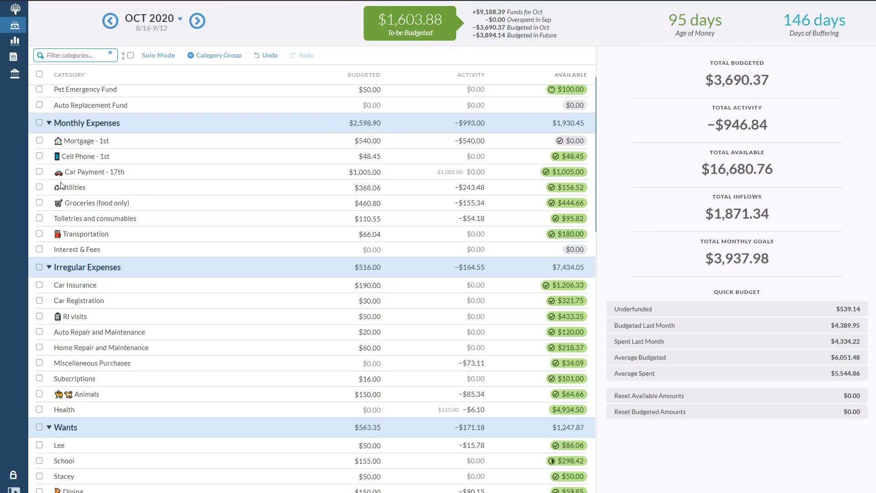
pyautogui.click(366, 172)
pyautogui.click(366, 172)
pyautogui.write('+801.94')
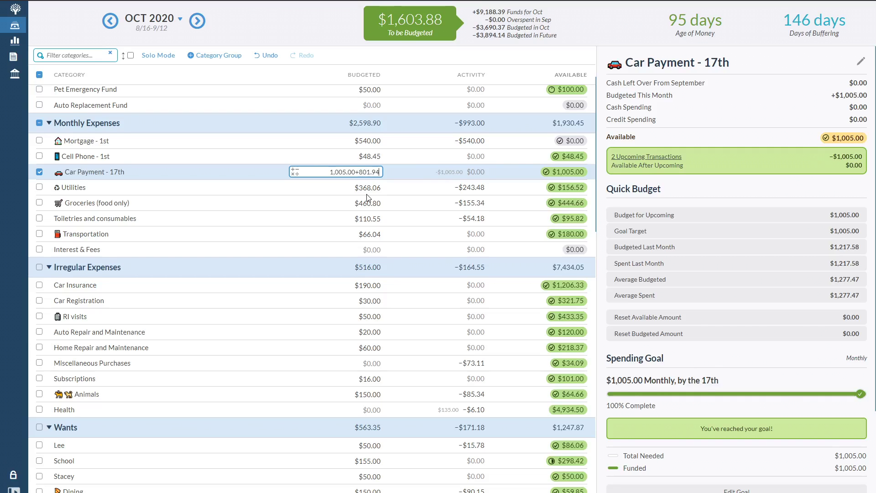
pyautogui.press('Return')
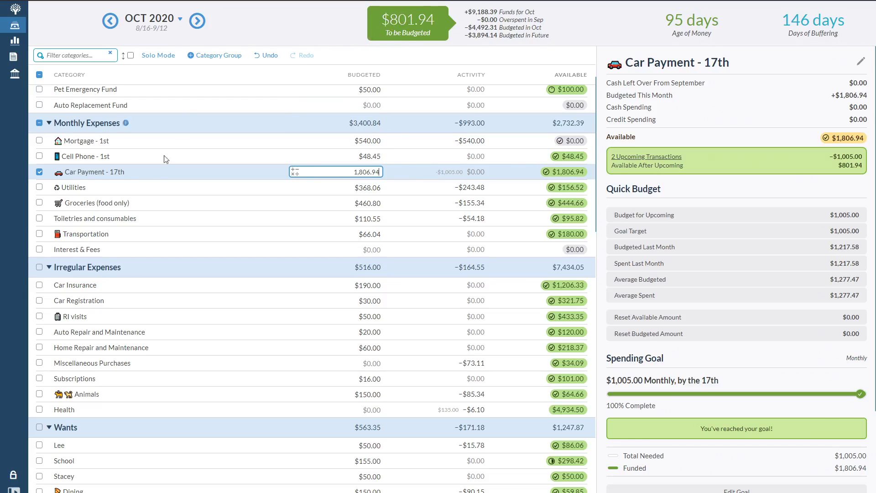
pyautogui.click(45, 175)
# Step: Budget $335.49 for the Suki initial expenses category in October to cover its overspending
pyautogui.scroll(-12, 113, 242)
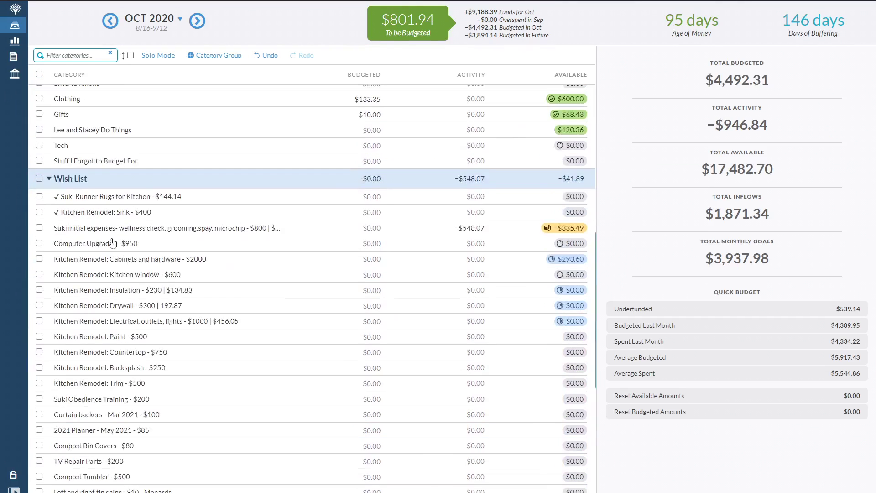
pyautogui.click(74, 232)
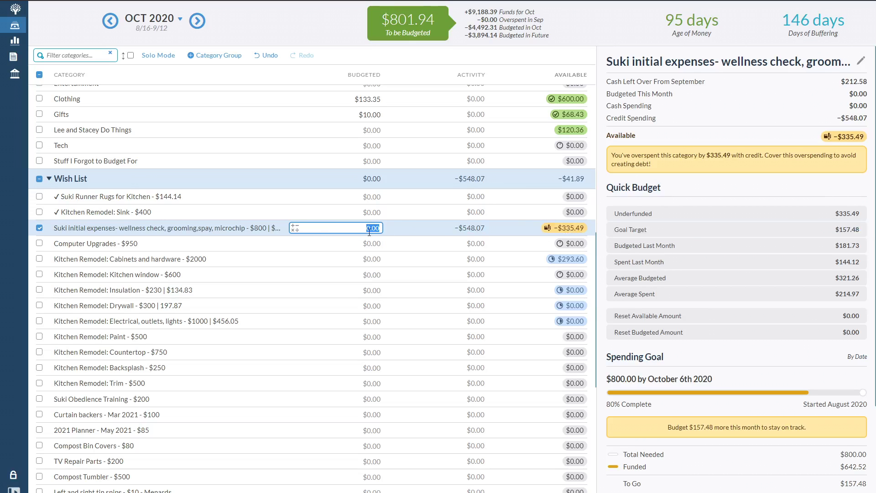
pyautogui.write('335.49')
pyautogui.press('Return')
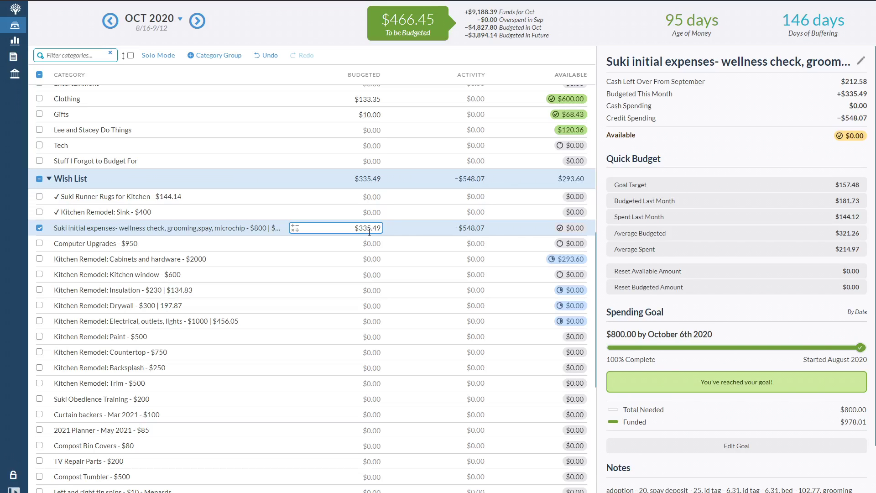
# Step: Add a check mark emoji and a space in front of the Suki initial expenses category name
pyautogui.click(63, 231)
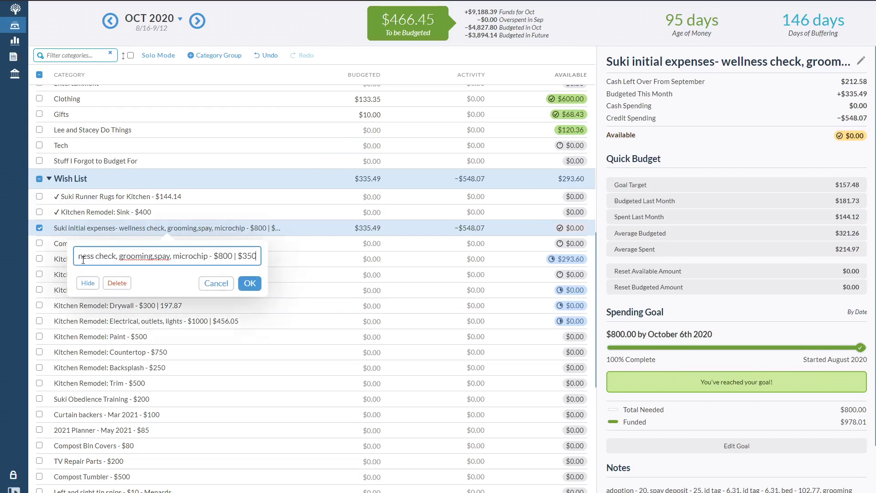
pyautogui.press('Left')
pyautogui.press('Left')
pyautogui.press('Left')
pyautogui.press('Left')
pyautogui.press('Left')
pyautogui.press('Left')
pyautogui.press('Left')
pyautogui.press('Left')
pyautogui.press('Left')
pyautogui.press('Left')
pyautogui.press('Left')
pyautogui.press('Left')
pyautogui.press('Left')
pyautogui.press('Left')
pyautogui.press('Left')
pyautogui.press('Left')
pyautogui.press('Left')
pyautogui.press('Left')
pyautogui.press('Left')
pyautogui.press('Left')
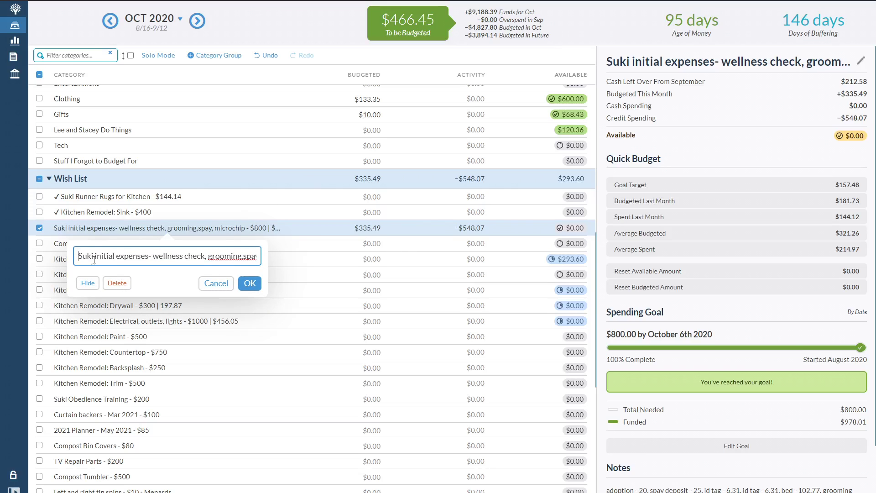
pyautogui.rightClick(78, 256)
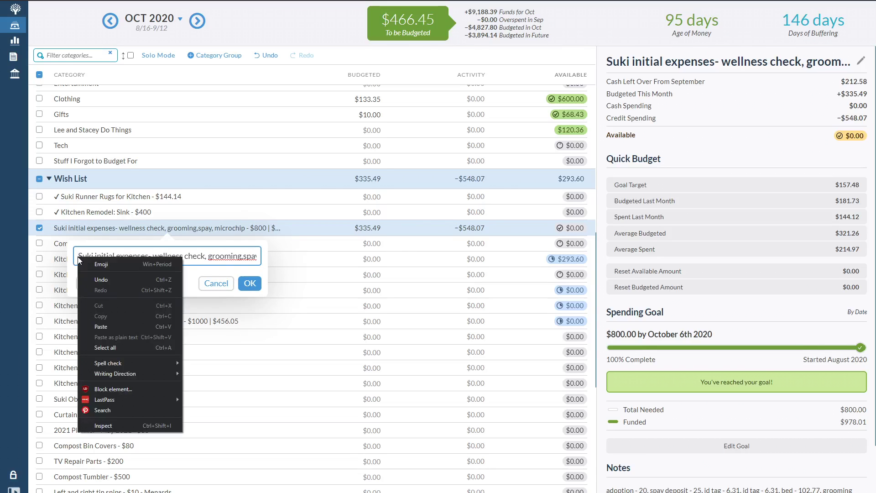
pyautogui.click(100, 265)
pyautogui.click(147, 316)
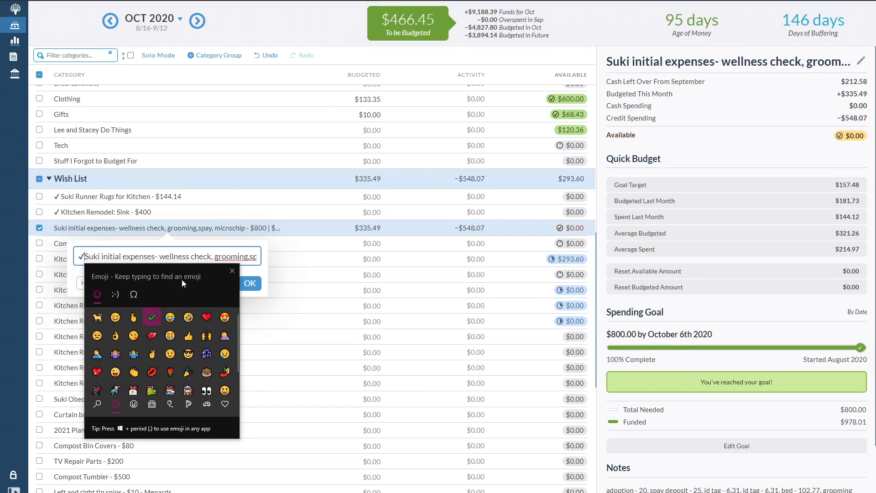
pyautogui.click(231, 273)
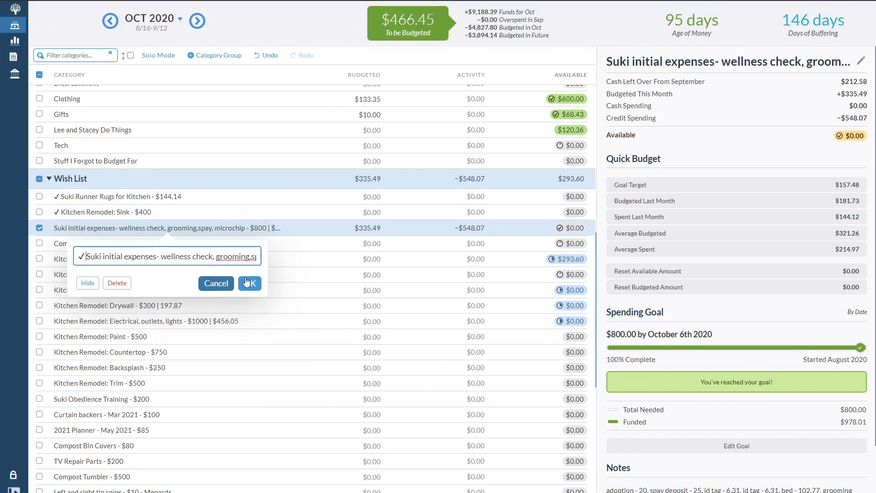
pyautogui.click(249, 283)
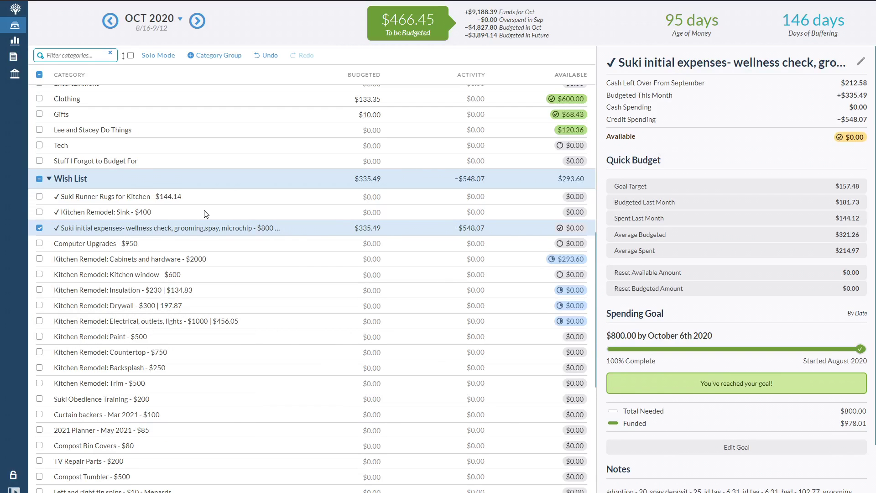